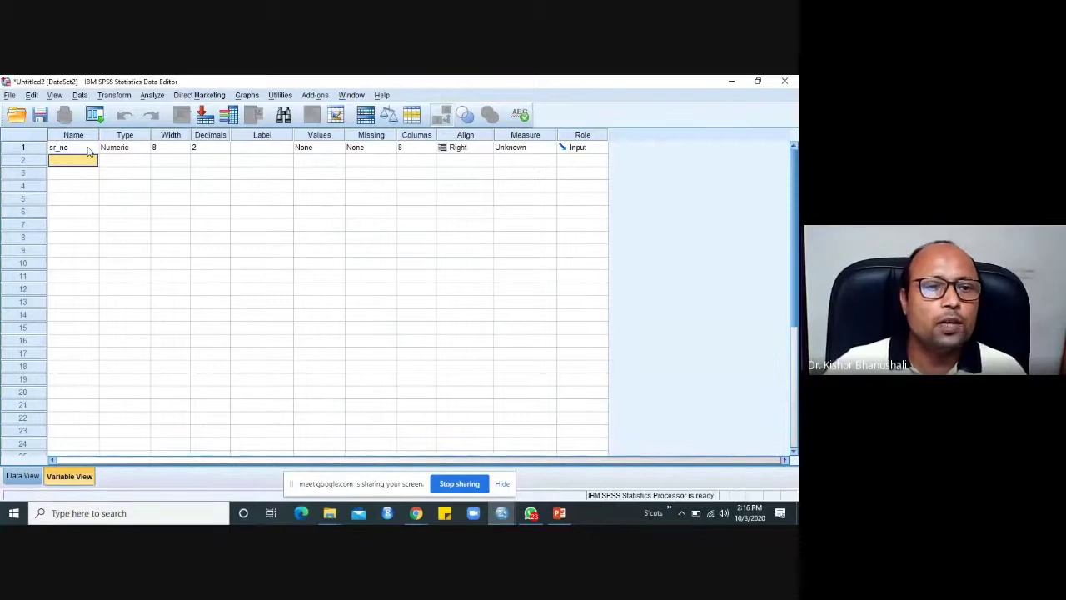
# Step: Review the variable type options for sr_no, trying String and keeping Numeric
pyautogui.click(87, 148)
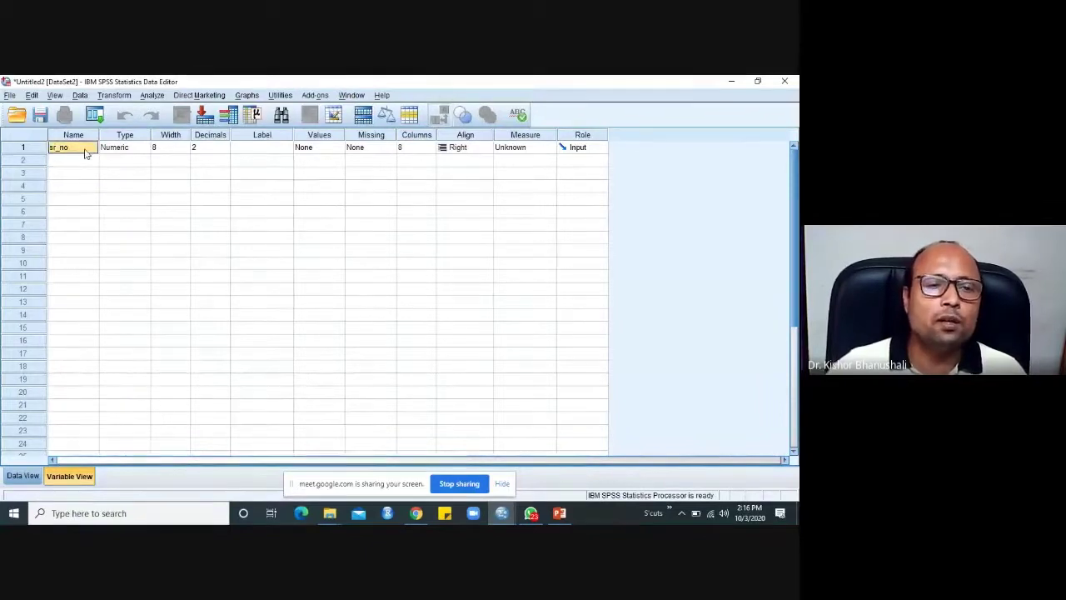
pyautogui.click(133, 149)
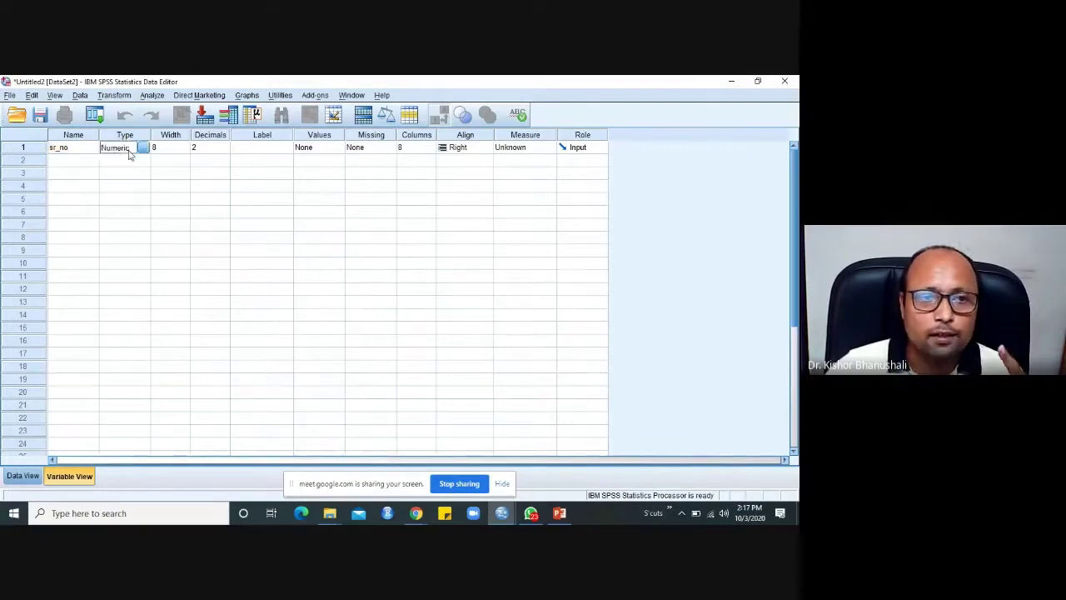
pyautogui.click(143, 147)
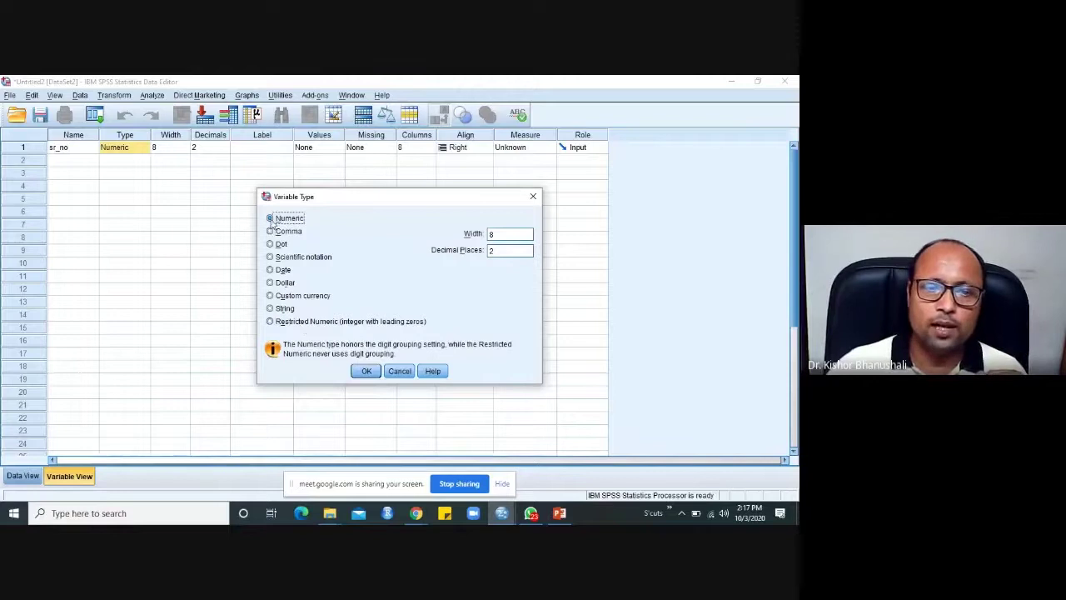
pyautogui.click(270, 310)
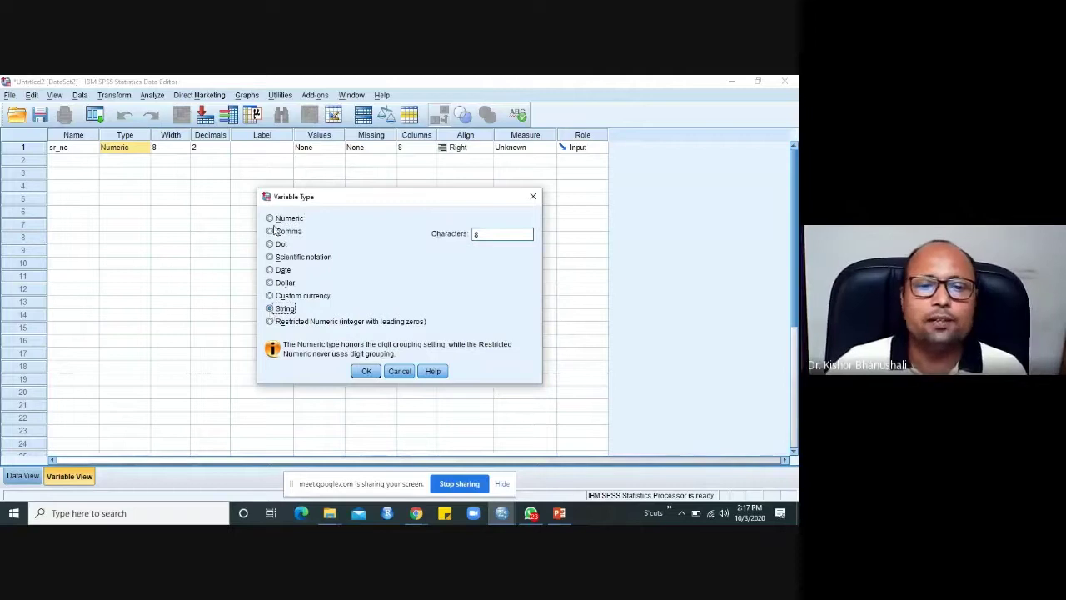
pyautogui.click(271, 218)
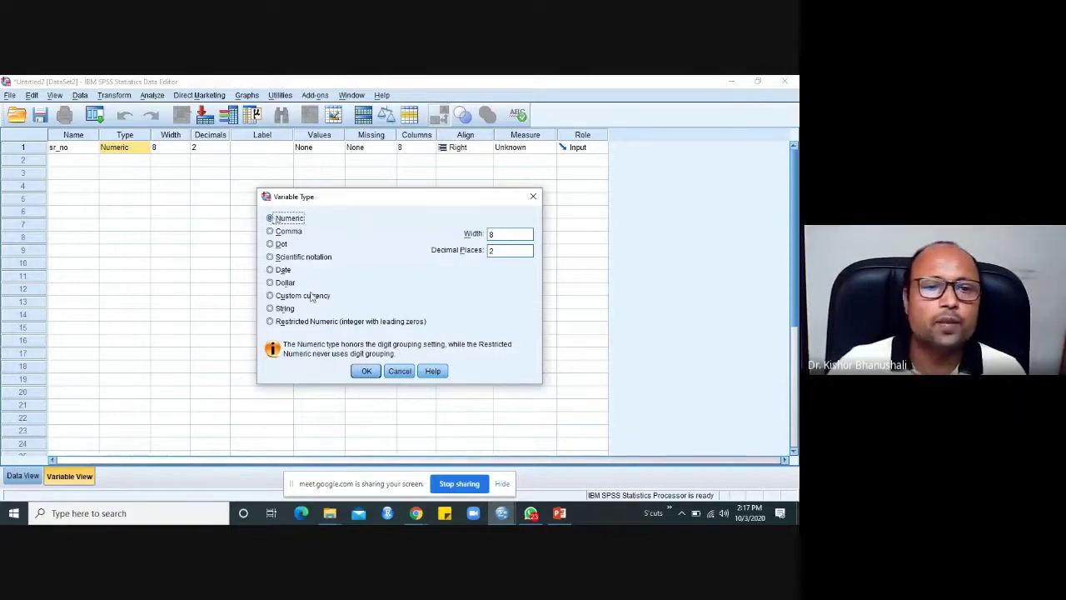
pyautogui.press('Return')
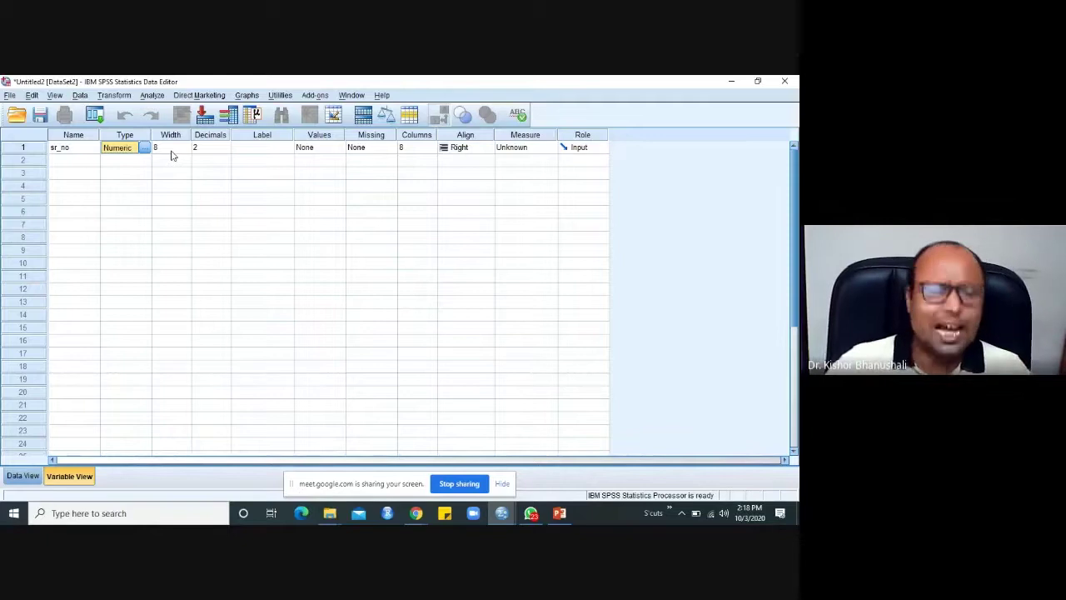
# Step: Set the decimals of the sr_no variable to 0
pyautogui.click(217, 150)
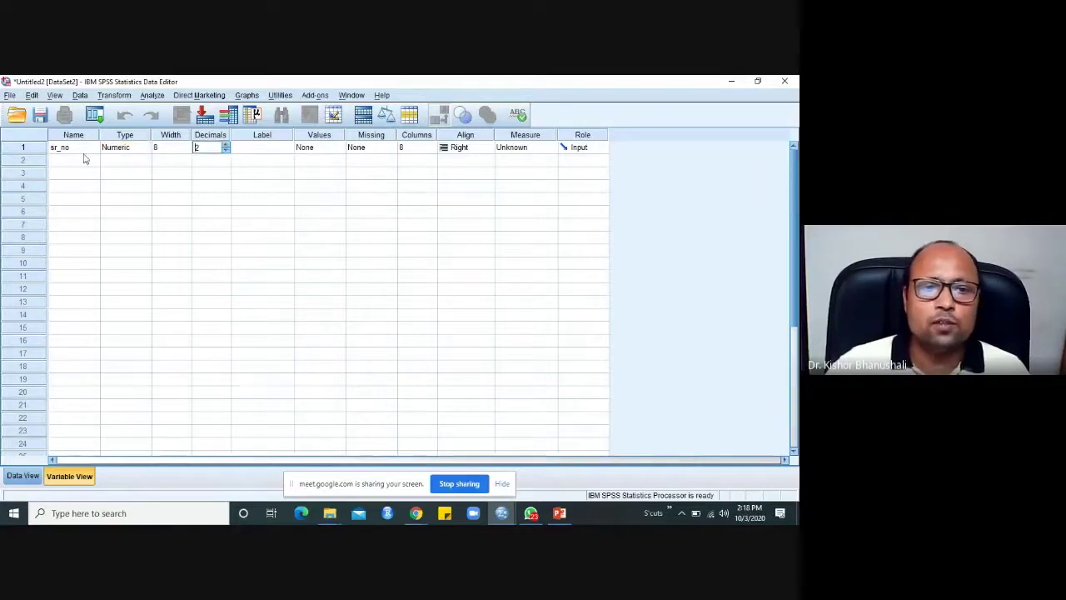
pyautogui.click(226, 150)
pyautogui.click(226, 150)
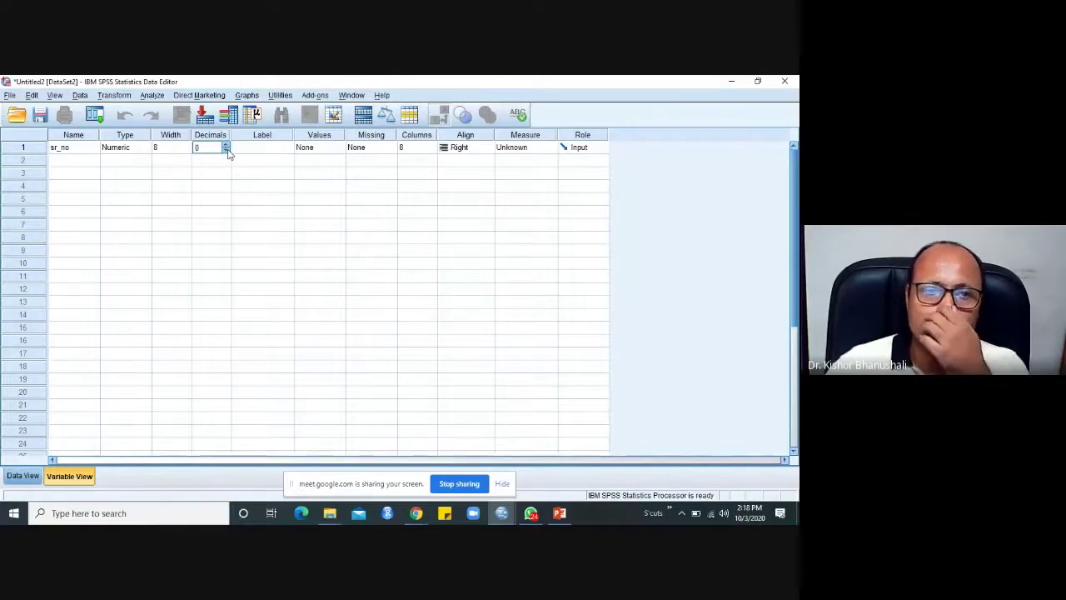
# Step: Label the sr_no variable "Respondent Number"
pyautogui.click(261, 153)
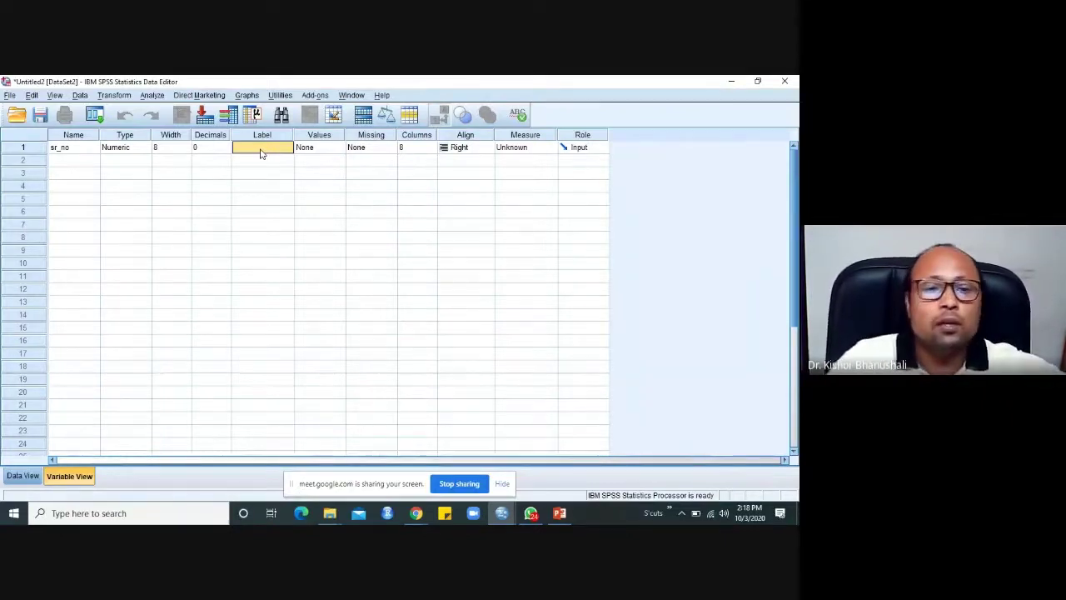
pyautogui.click(262, 184)
pyautogui.click(256, 150)
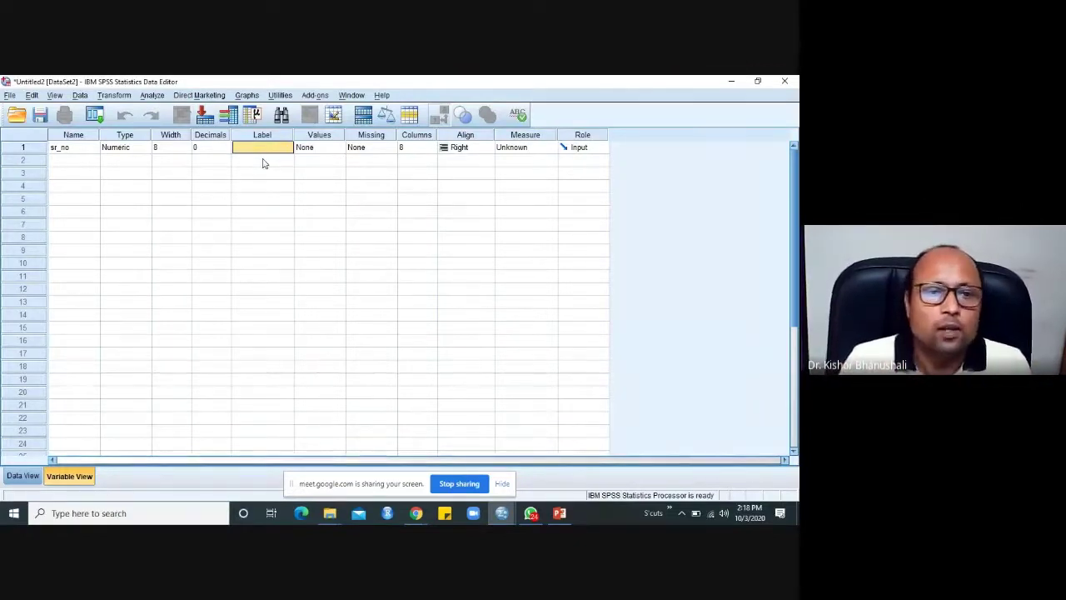
pyautogui.write('Re')
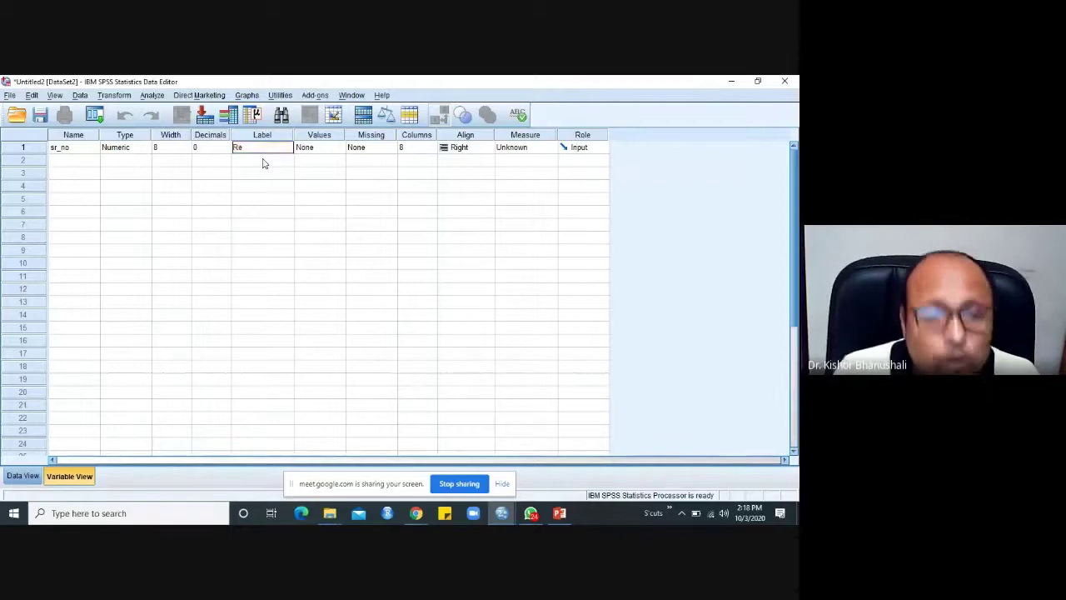
pyautogui.write('spondetn nu')
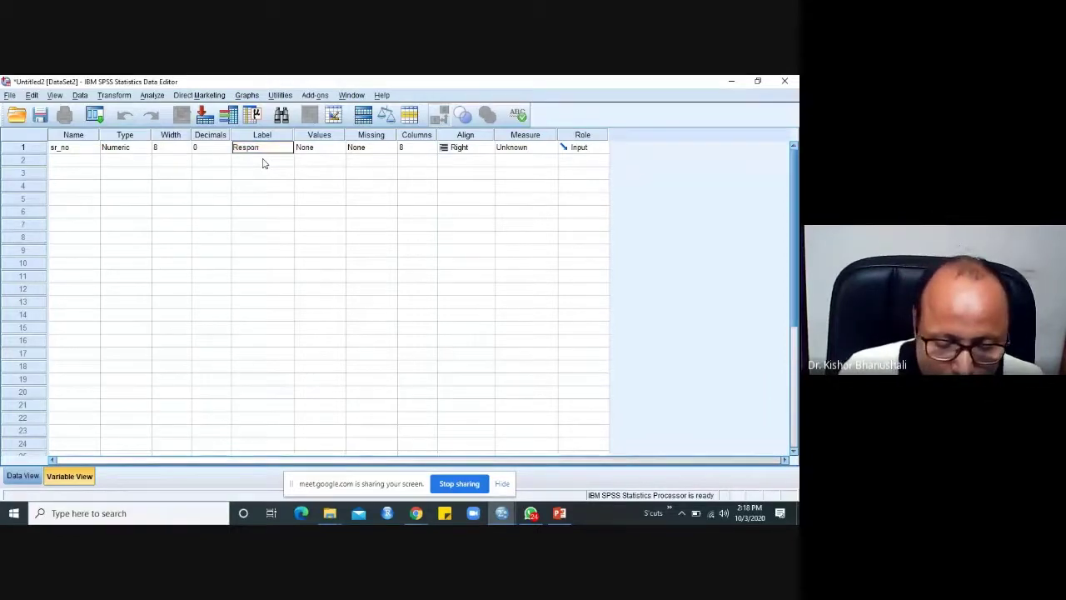
pyautogui.press('BackSpace')
pyautogui.press('BackSpace')
pyautogui.press('BackSpace')
pyautogui.press('BackSpace')
pyautogui.press('BackSpace')
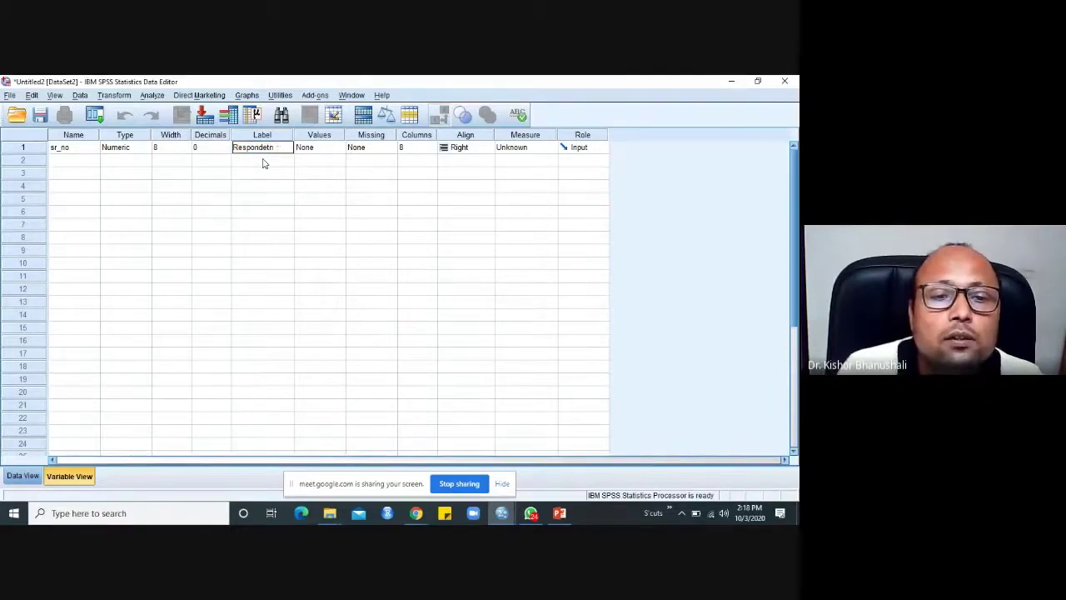
pyautogui.write('nt Sr')
pyautogui.press('BackSpace')
pyautogui.press('BackSpace')
pyautogui.press('BackSpace')
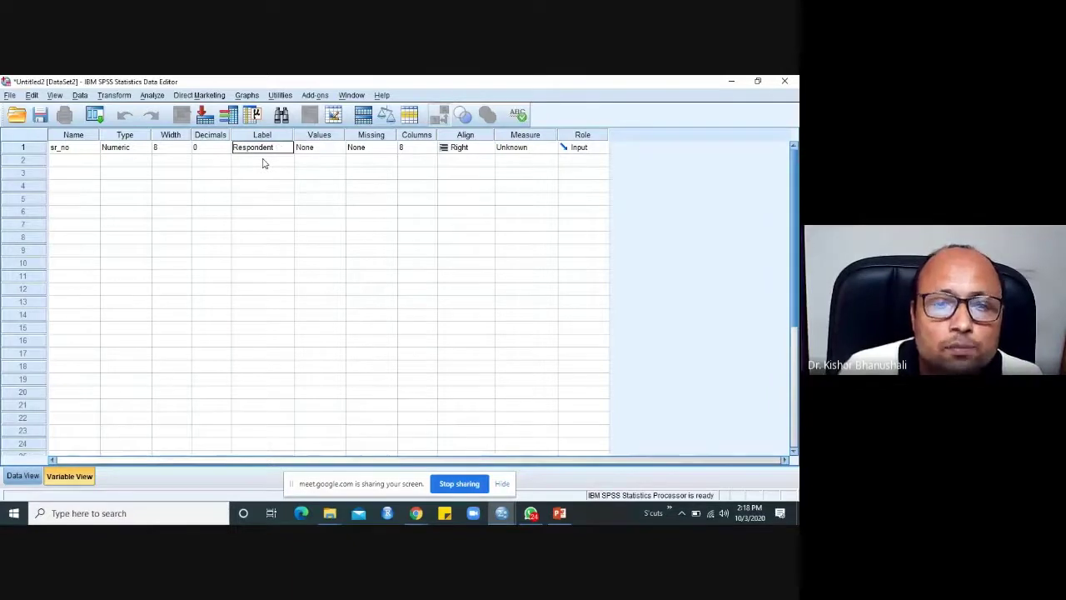
pyautogui.write('Number')
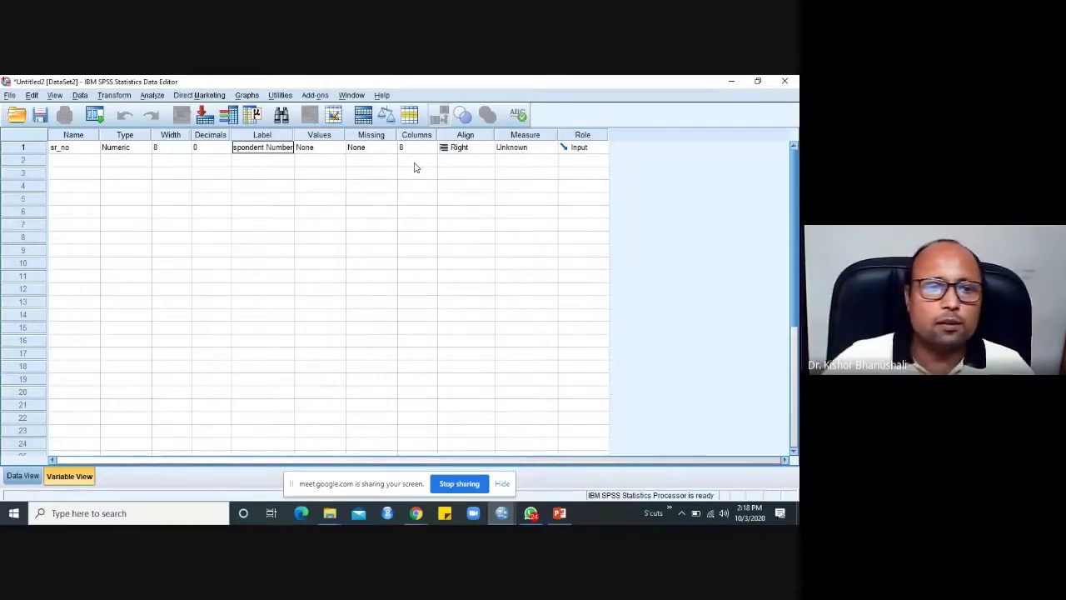
pyautogui.click(314, 152)
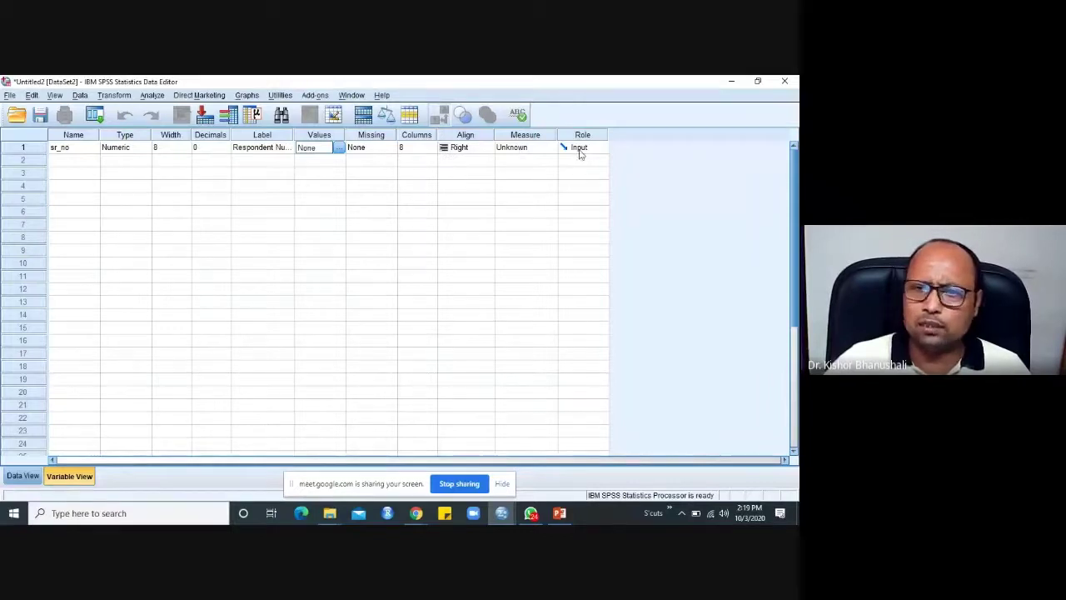
pyautogui.click(64, 151)
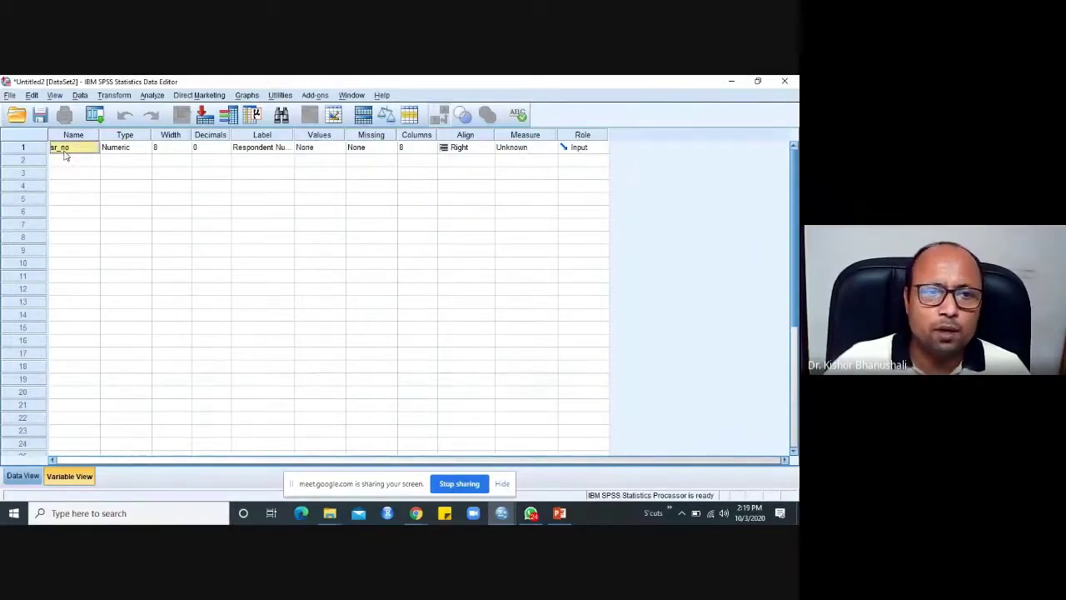
pyautogui.click(129, 150)
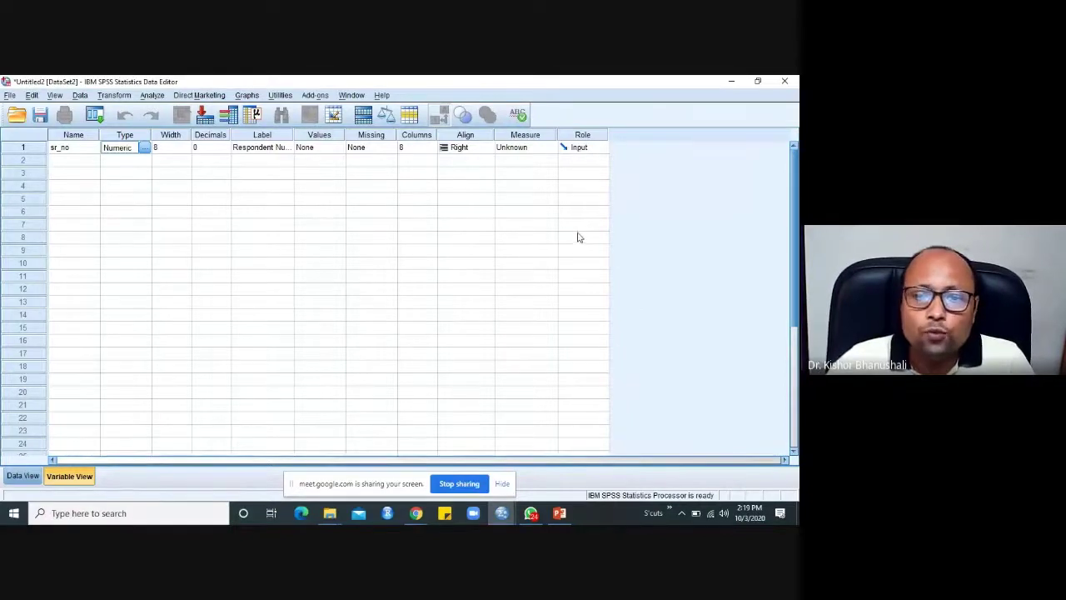
# Step: Enter the serial numbers 1 to 10 down the sr_no column of the data sheet, starting in row 1
pyautogui.click(23, 477)
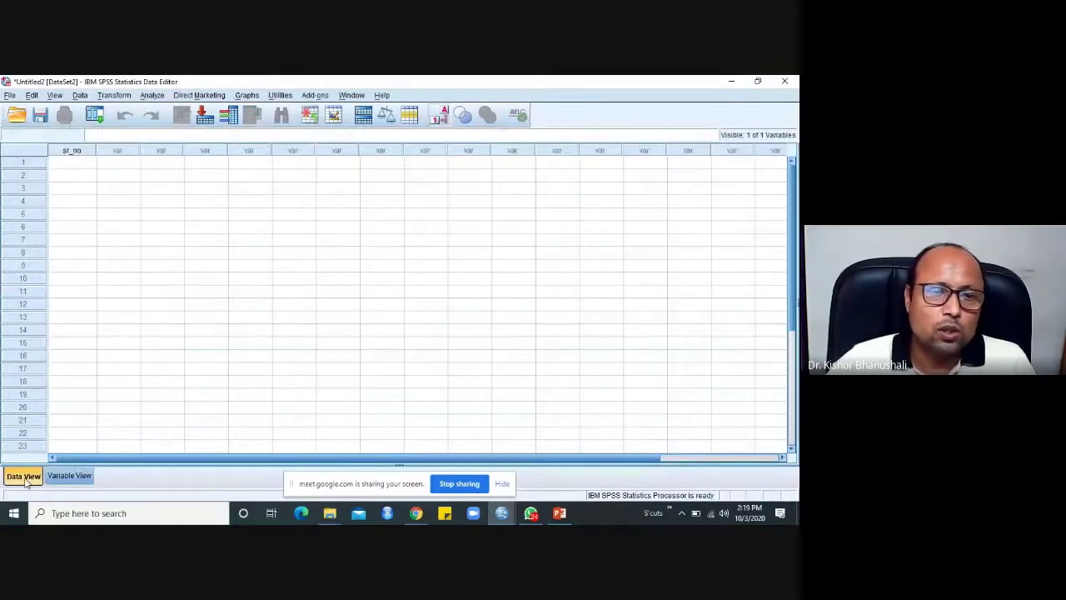
pyautogui.click(80, 162)
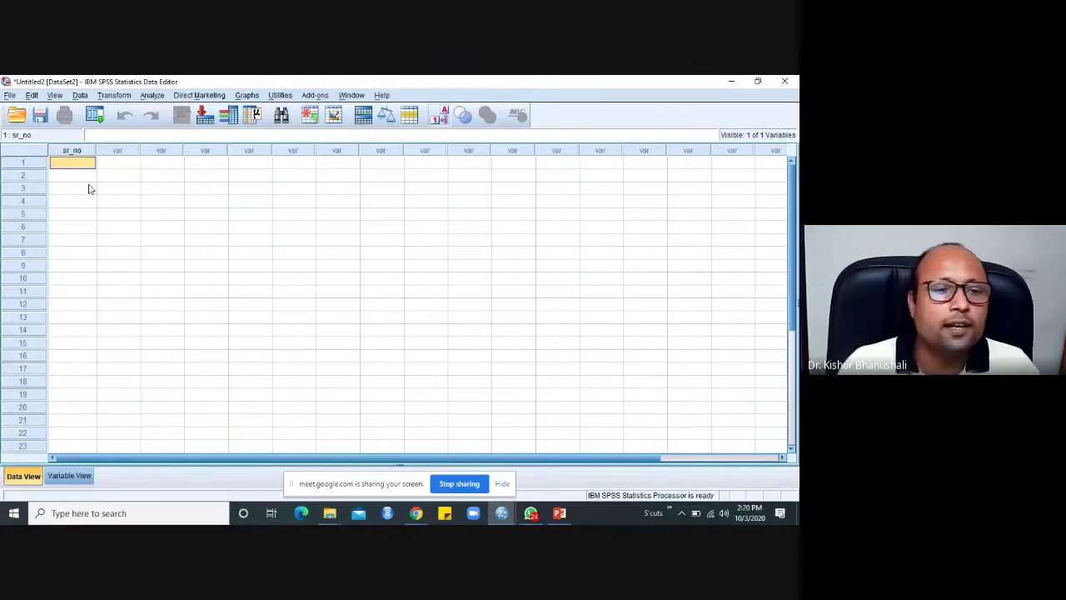
pyautogui.press('Down')
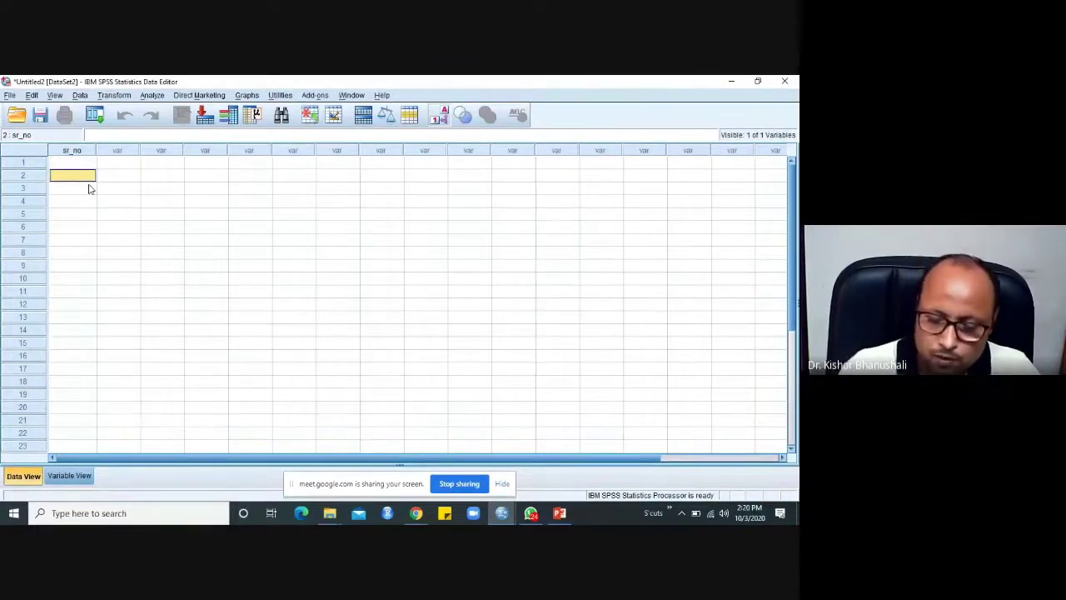
pyautogui.press('Up')
pyautogui.write('1')
pyautogui.press('Return')
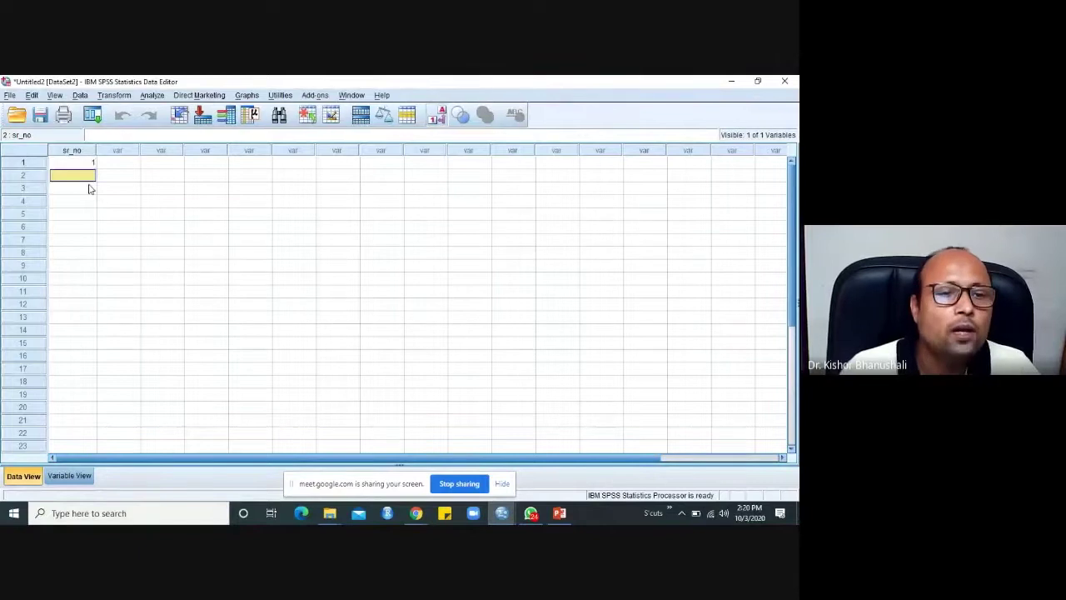
pyautogui.write('2')
pyautogui.press('Return')
pyautogui.write('3')
pyautogui.press('Return')
pyautogui.write('4')
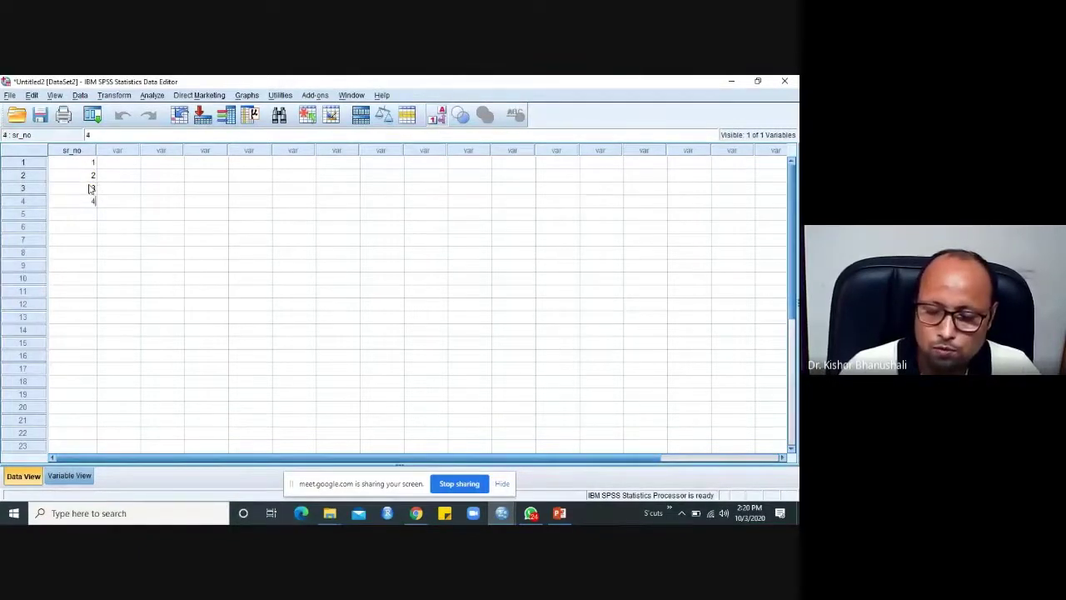
pyautogui.press('Return')
pyautogui.write('5')
pyautogui.press('Return')
pyautogui.write('6')
pyautogui.press('Return')
pyautogui.write('7')
pyautogui.press('Return')
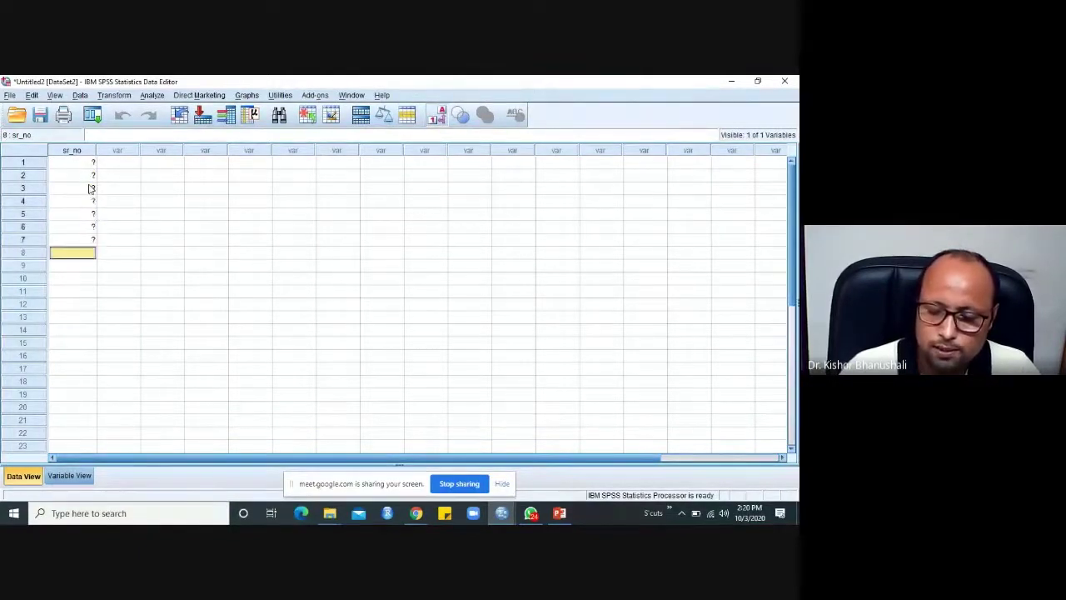
pyautogui.write('8')
pyautogui.press('Return')
pyautogui.write('9')
pyautogui.press('Return')
pyautogui.write('10')
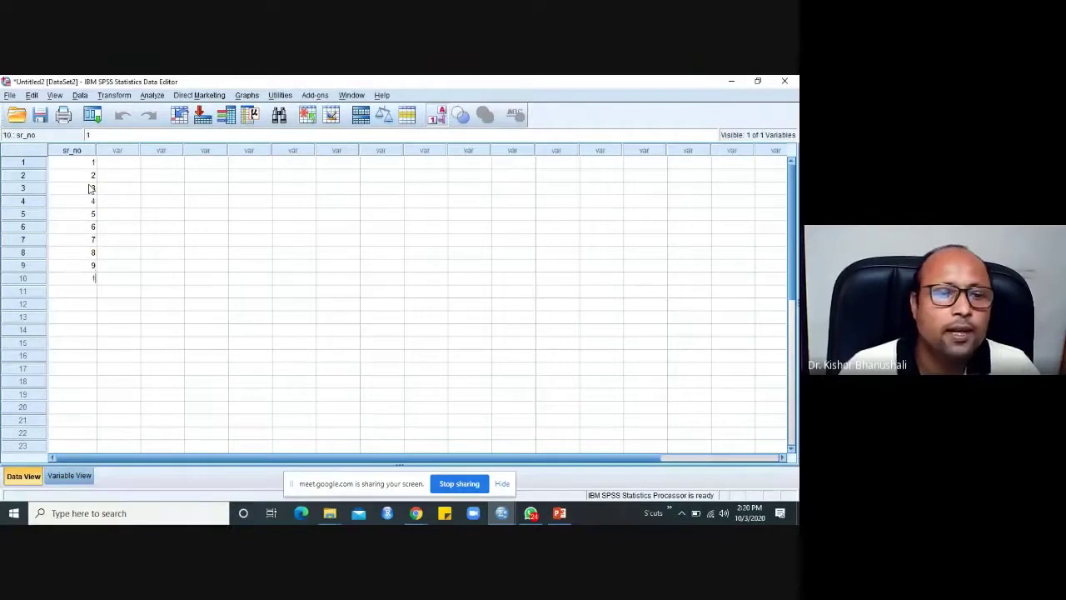
pyautogui.press('Return')
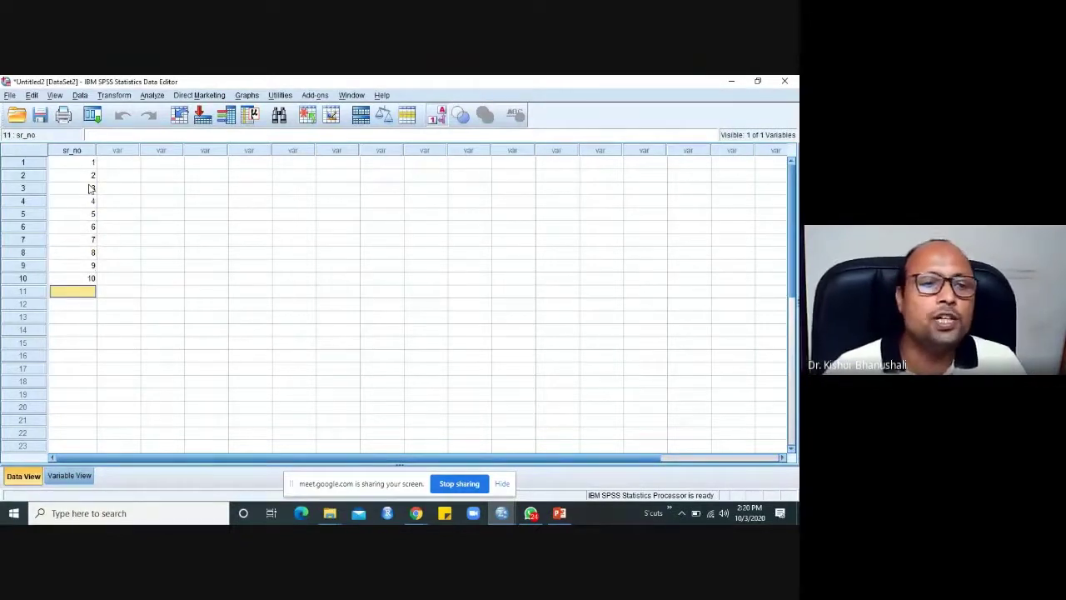
# Step: Try 2 decimal places for sr_no, check how the data values display, and restore 0 decimals
pyautogui.click(69, 476)
pyautogui.click(227, 148)
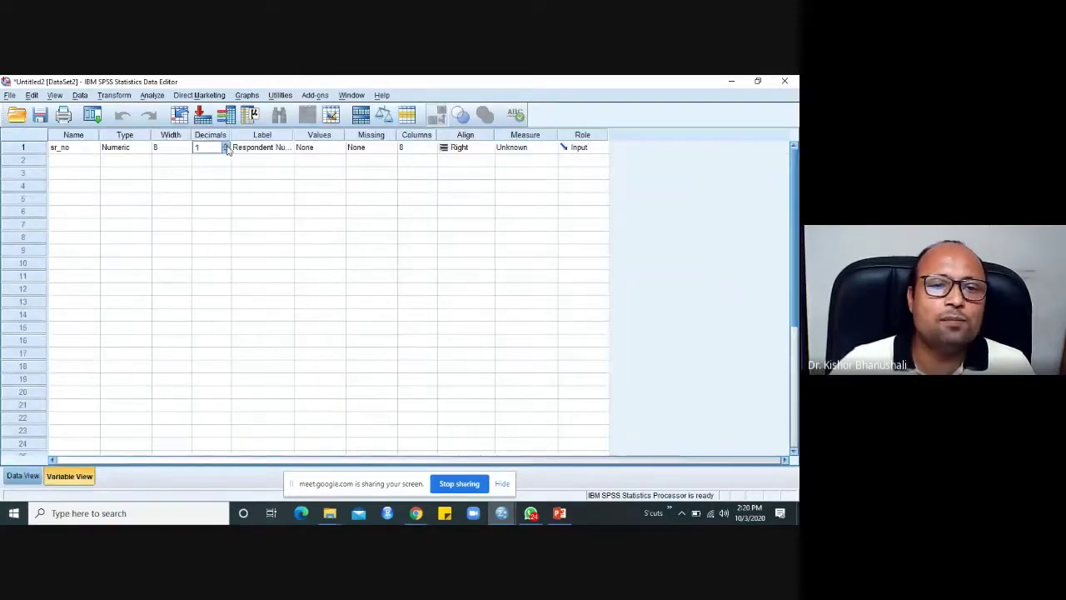
pyautogui.doubleClick(225, 144)
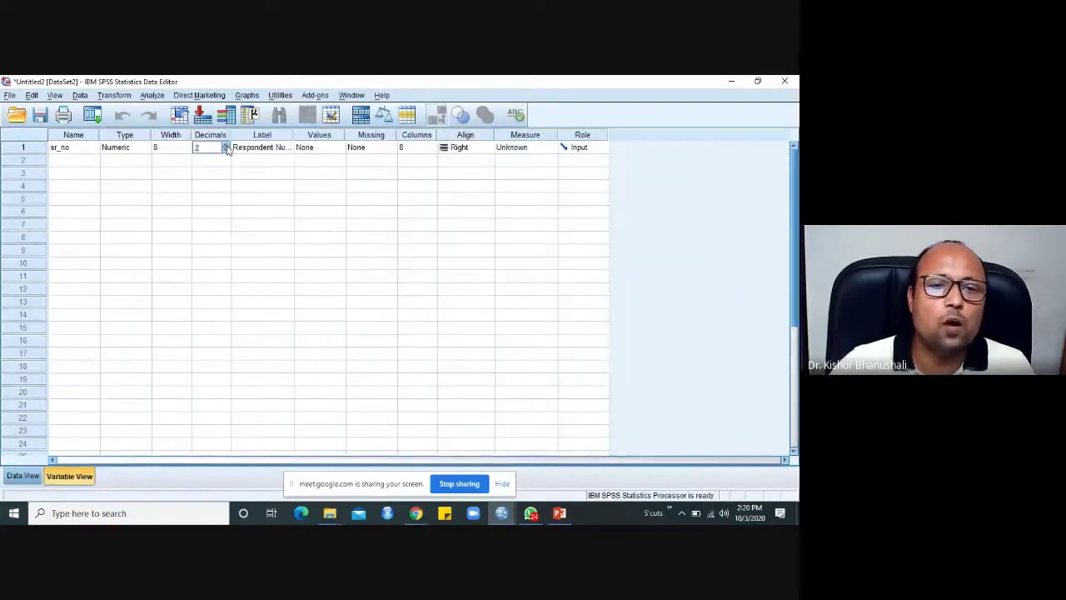
pyautogui.click(31, 477)
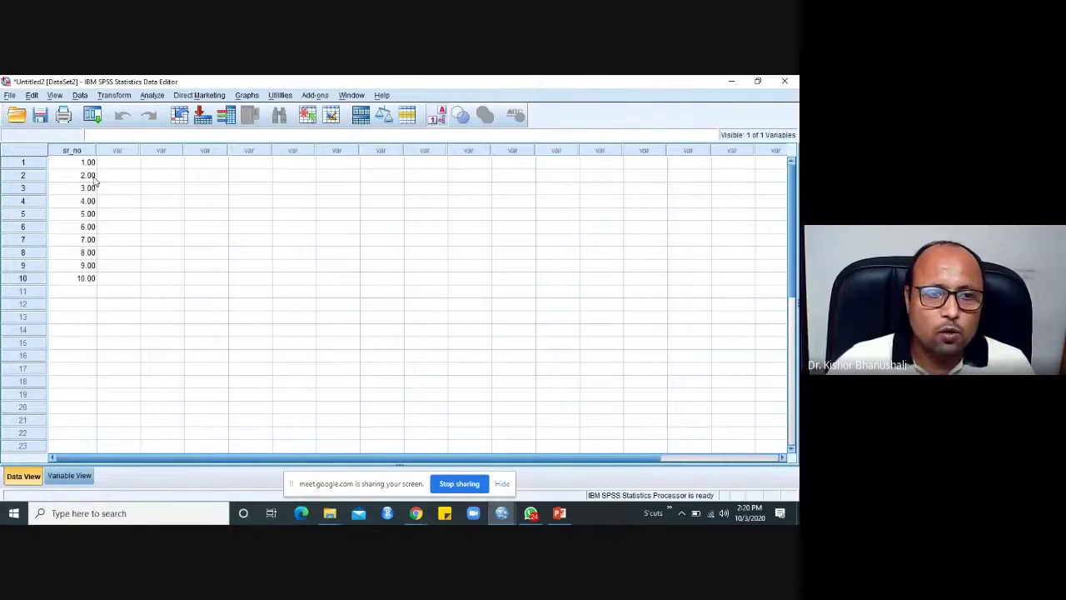
pyautogui.click(71, 476)
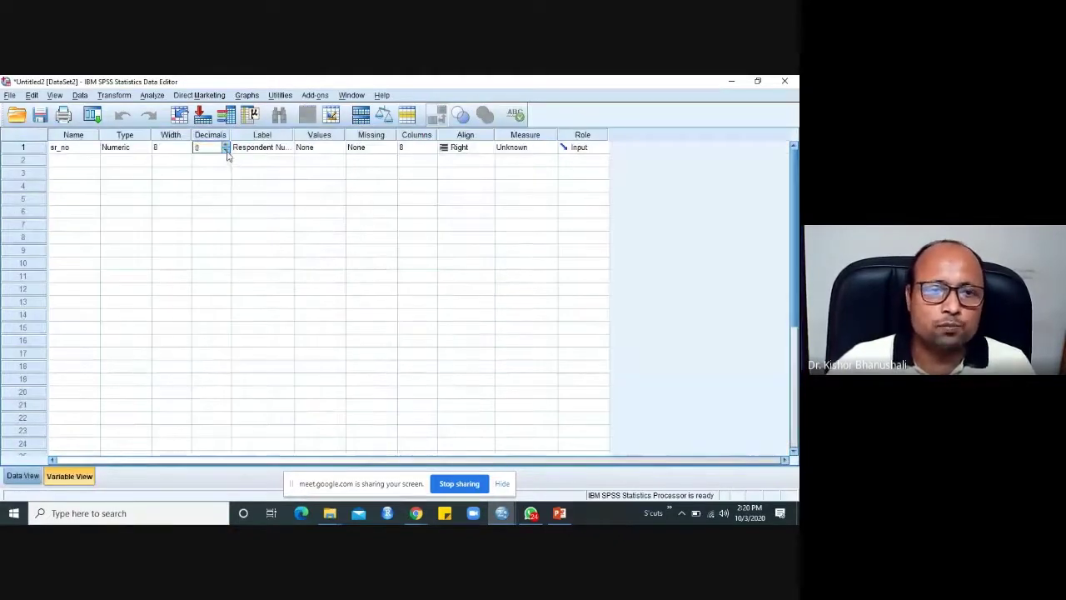
pyautogui.click(25, 478)
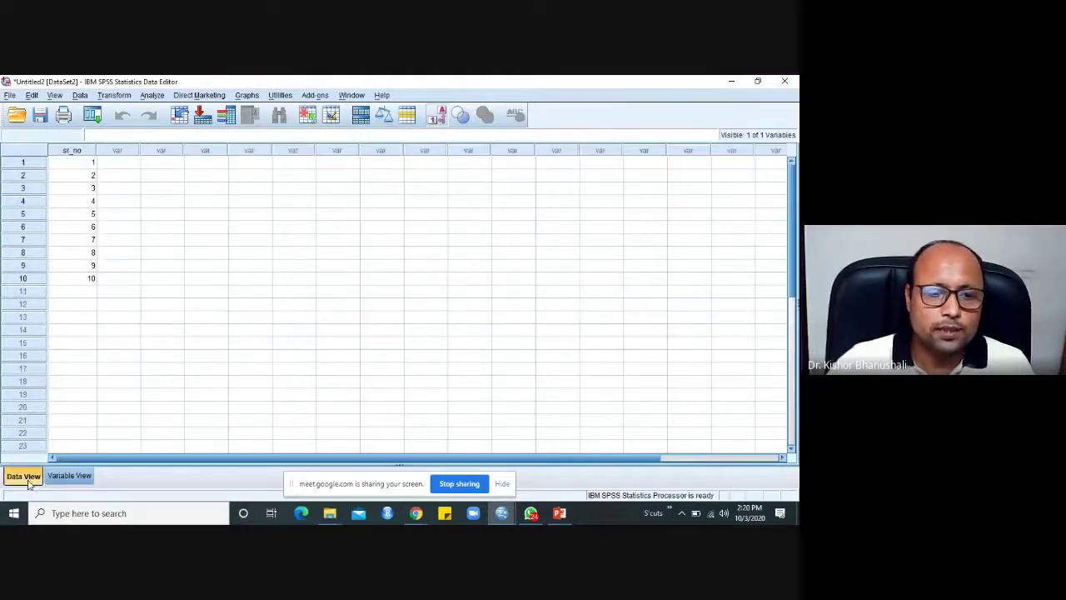
# Step: Widen the Label column of the variable definitions to fit its full text, and check the sr_no column in the data sheet
pyautogui.click(71, 477)
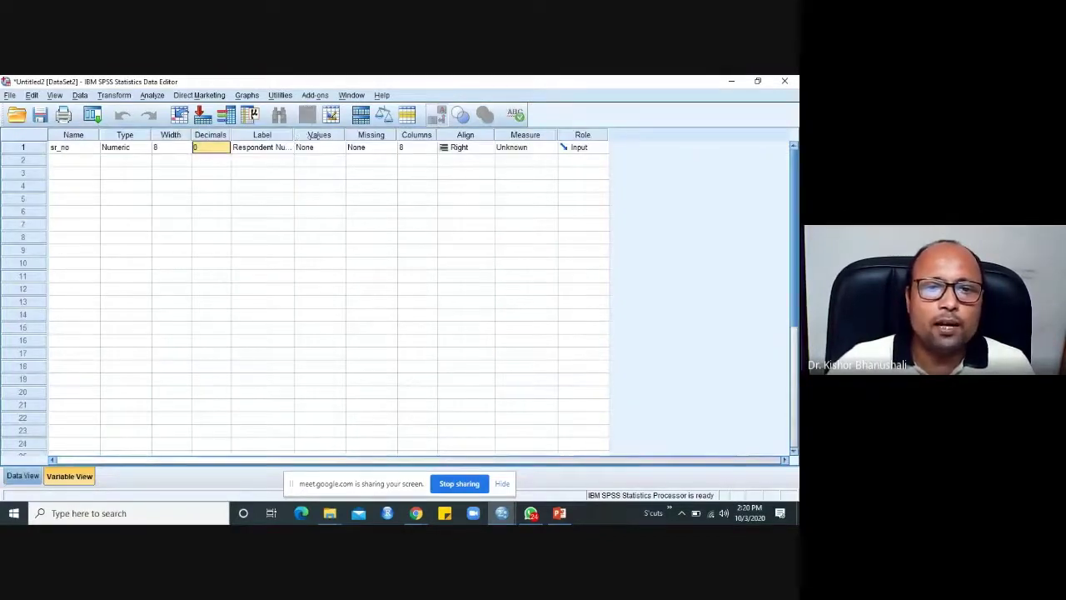
pyautogui.doubleClick(294, 134)
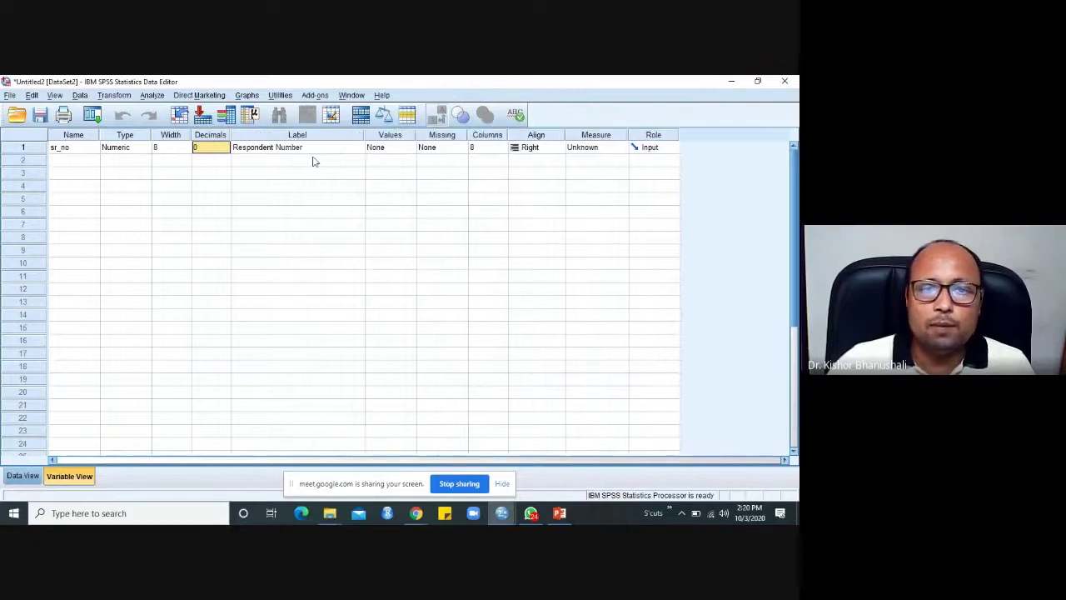
pyautogui.click(18, 476)
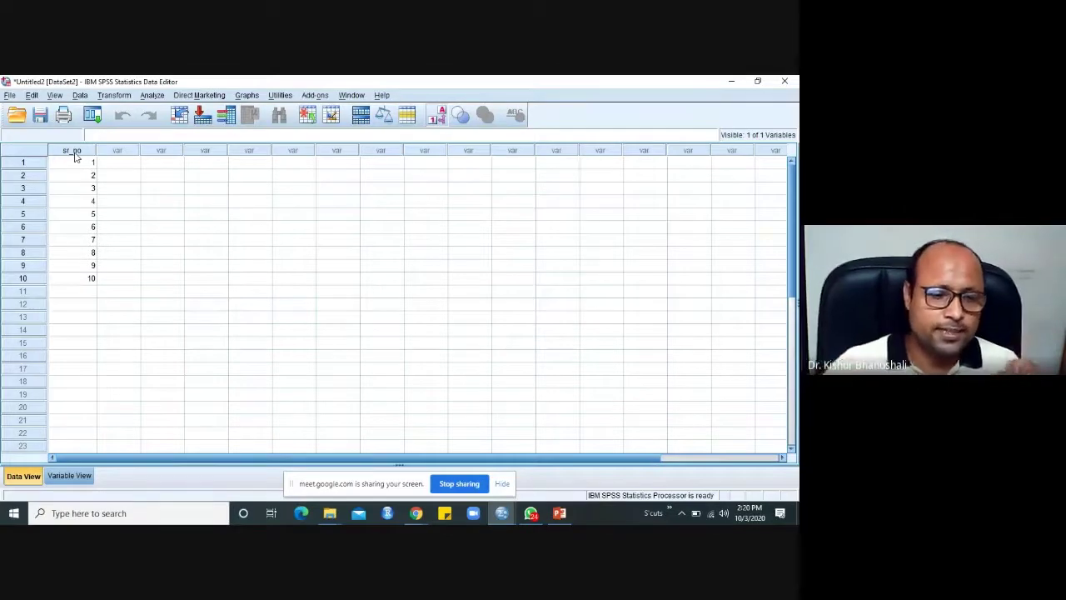
# Step: Add a second numeric variable named gender in the row below sr_no in the variable definitions
pyautogui.click(75, 475)
pyautogui.click(70, 163)
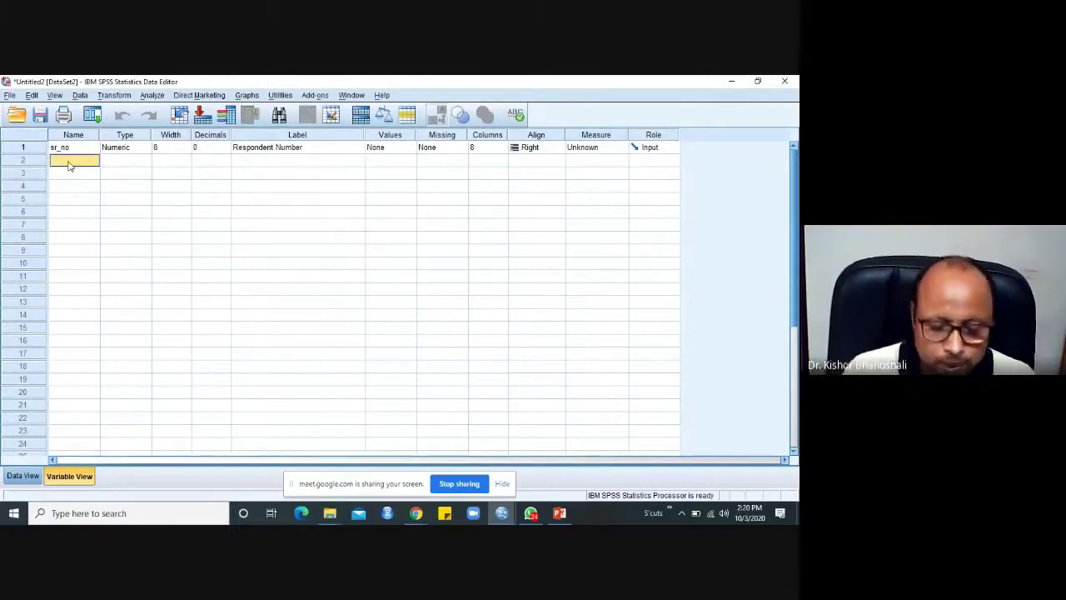
pyautogui.write('gde')
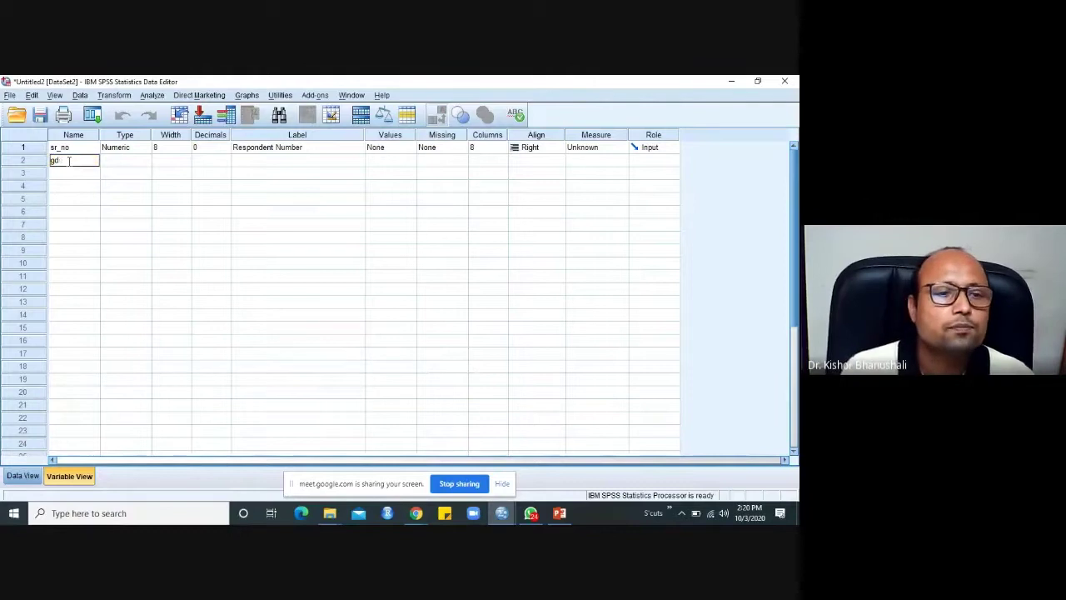
pyautogui.press('BackSpace')
pyautogui.press('BackSpace')
pyautogui.write('ender')
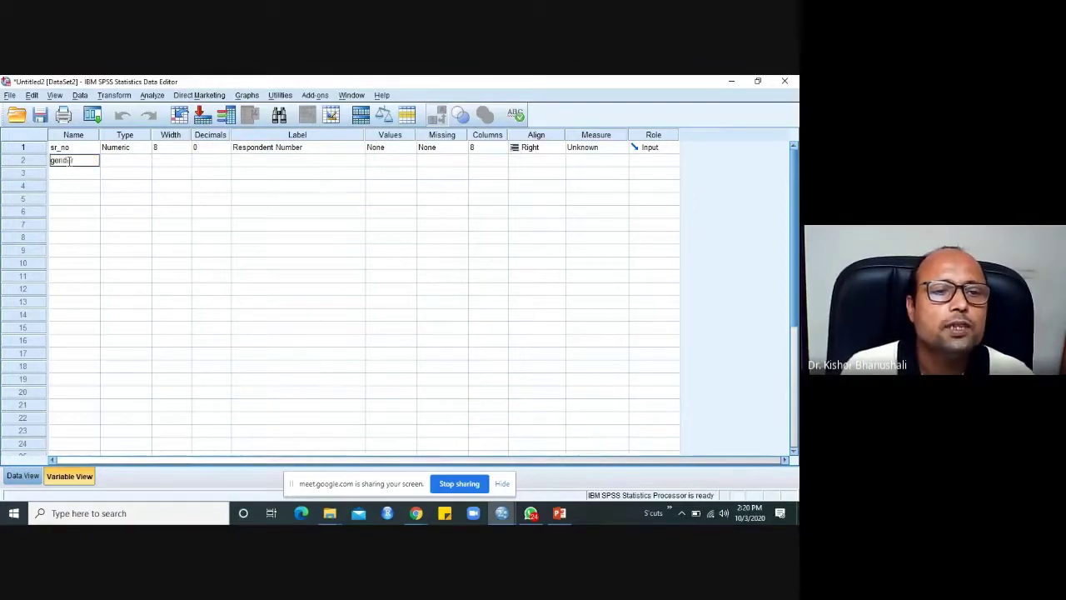
pyautogui.press('Tab')
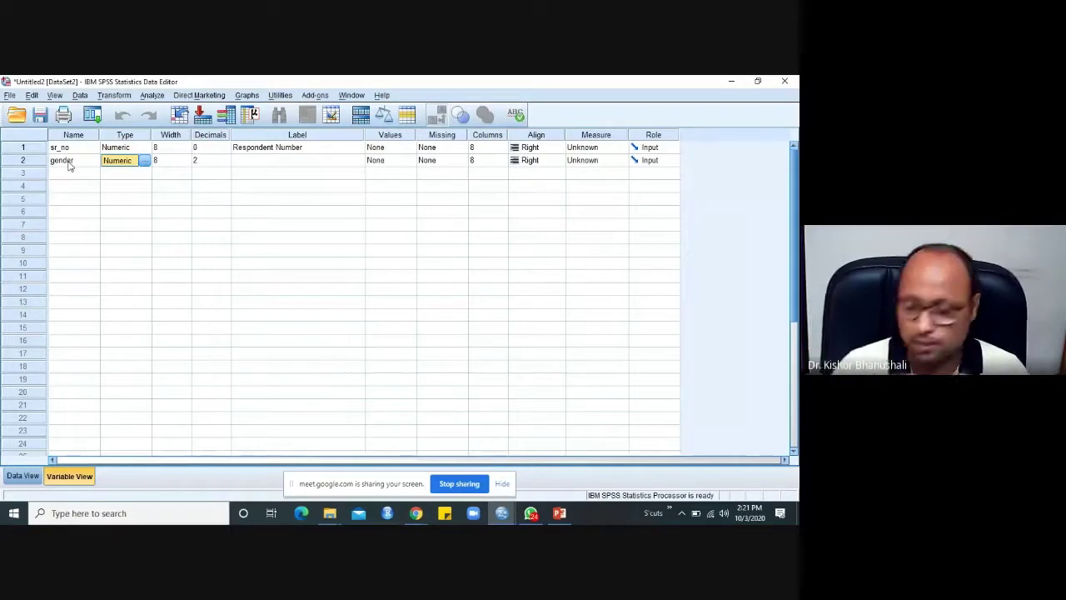
# Step: Set the gender variable's decimals to 0 and its label to "Gender of Respondent"
pyautogui.click(227, 162)
pyautogui.write('0')
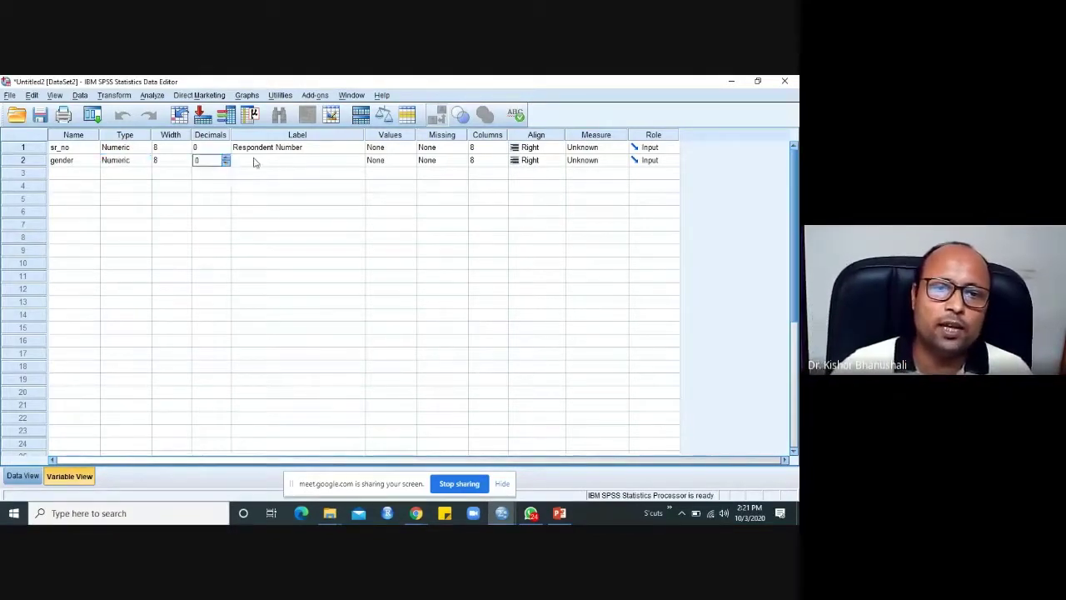
pyautogui.click(259, 161)
pyautogui.write('Ge')
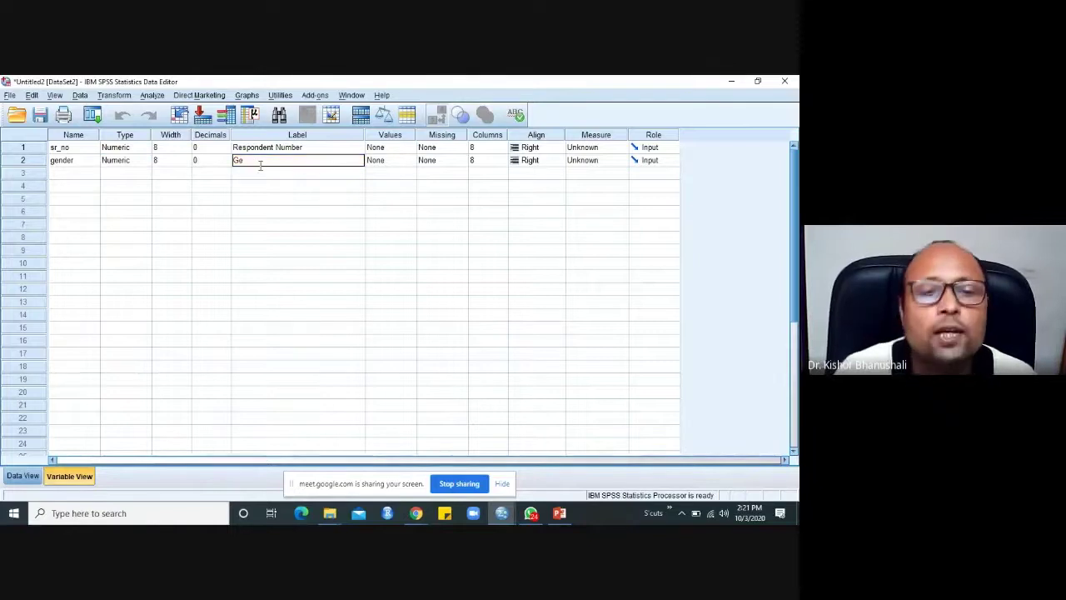
pyautogui.write('nder of')
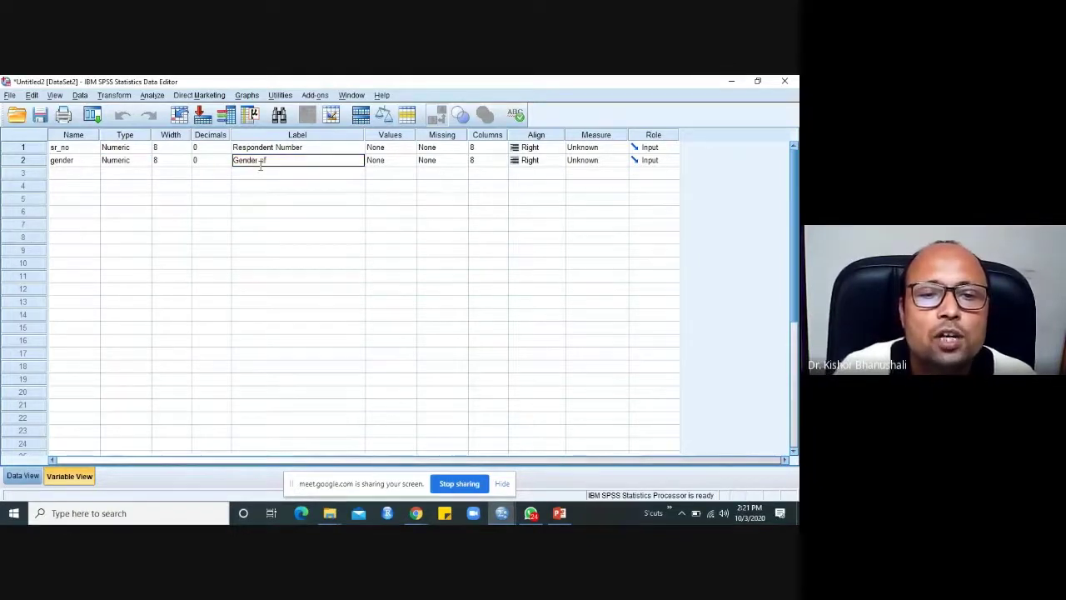
pyautogui.write(' Respondents')
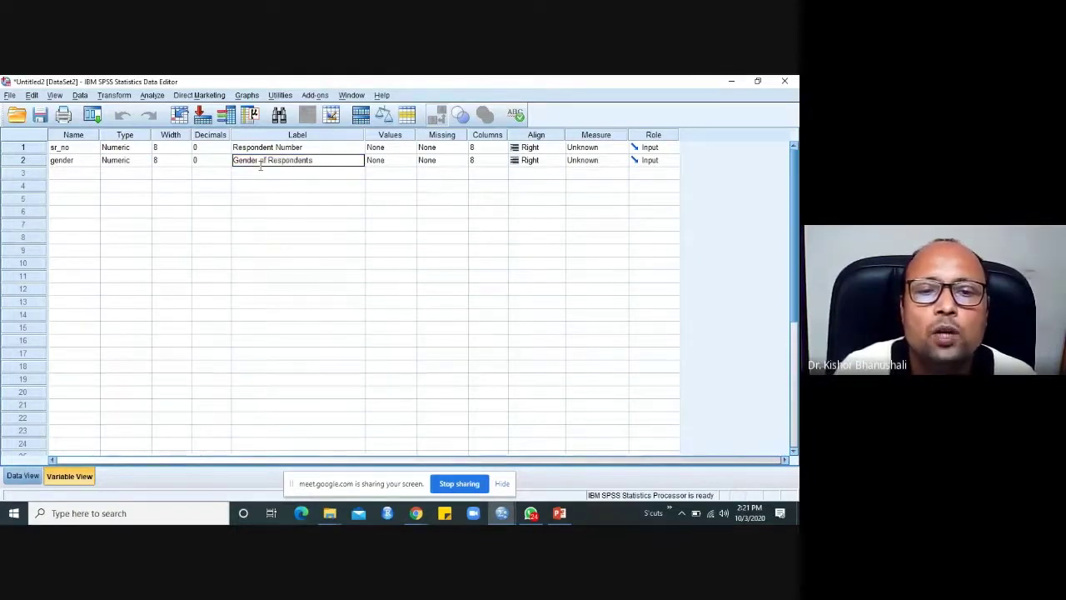
pyautogui.press('Return')
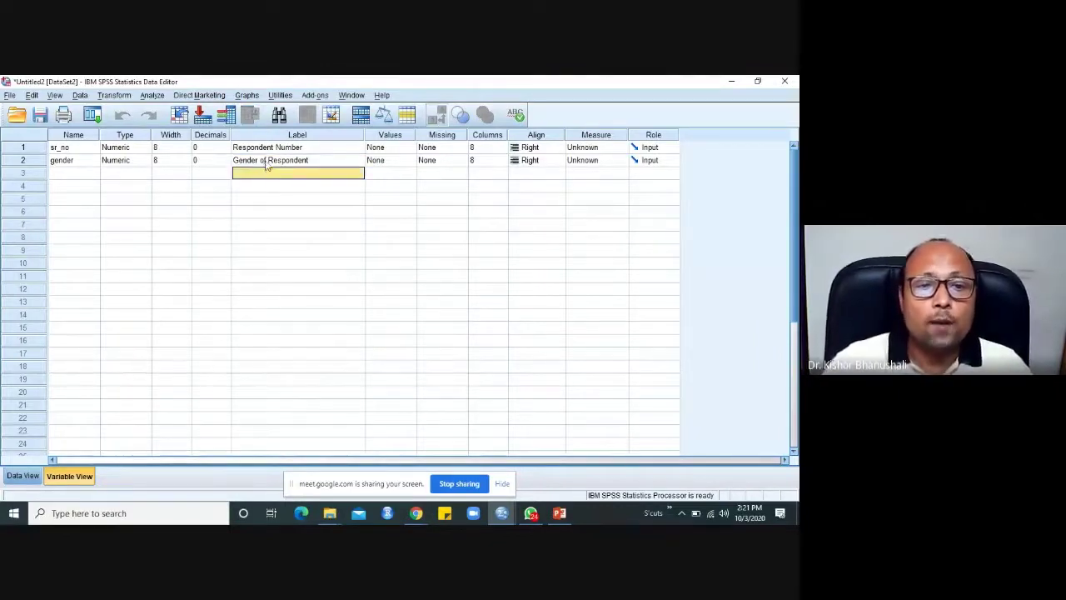
pyautogui.click(265, 161)
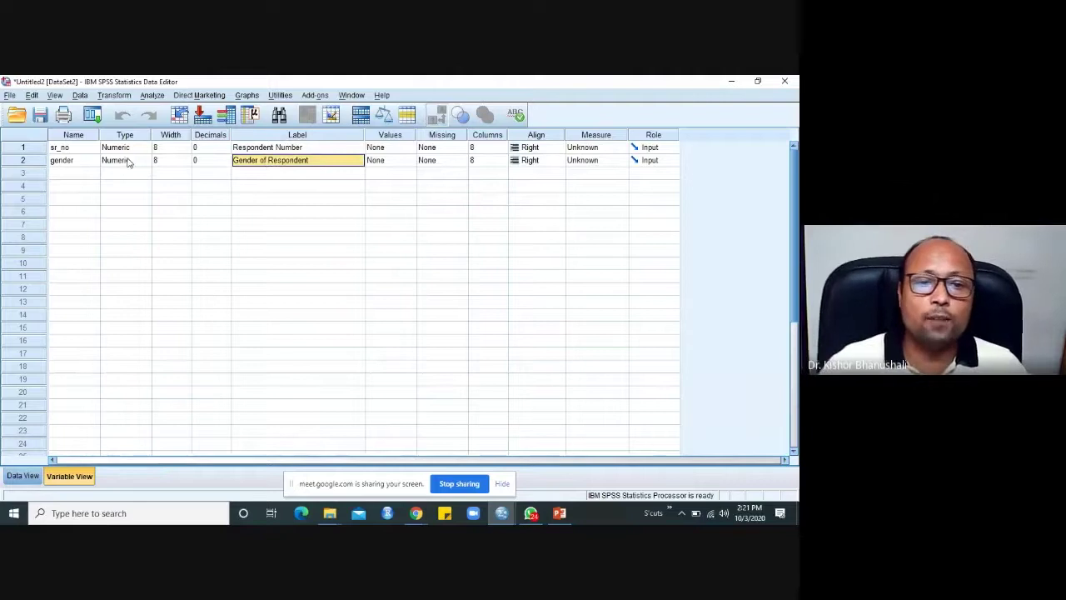
# Step: Define the value labels of the gender variable as 1 = "Male" and 2 = "Female"
pyautogui.click(389, 162)
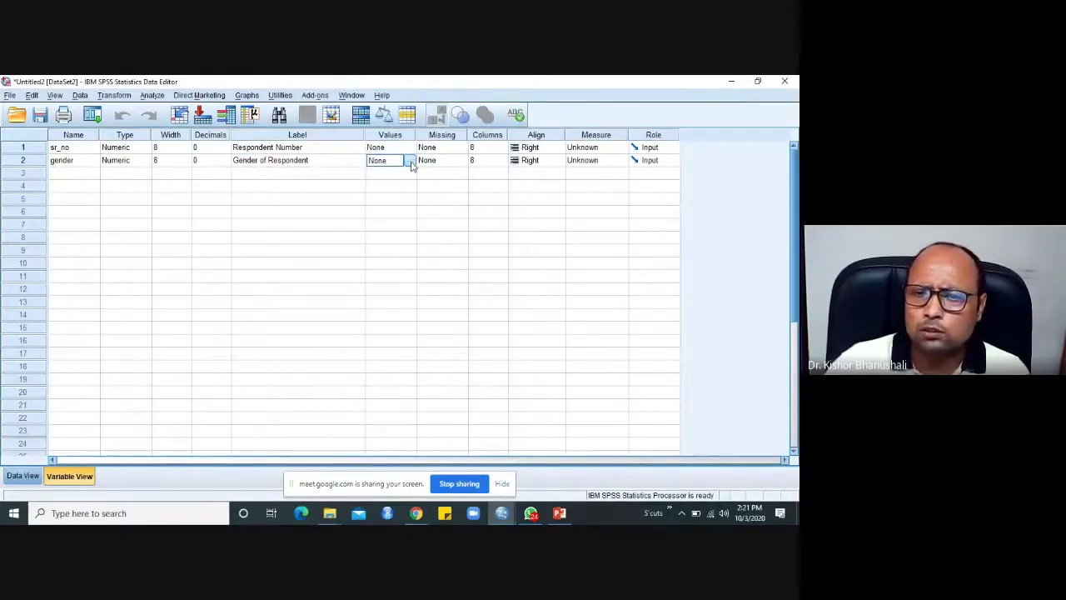
pyautogui.click(410, 166)
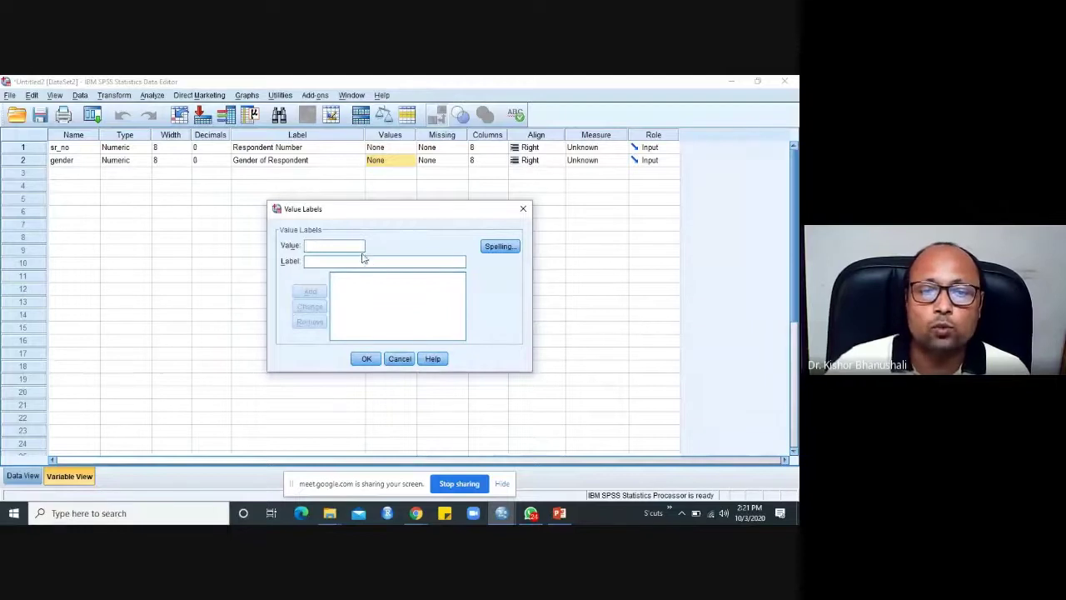
pyautogui.write('1')
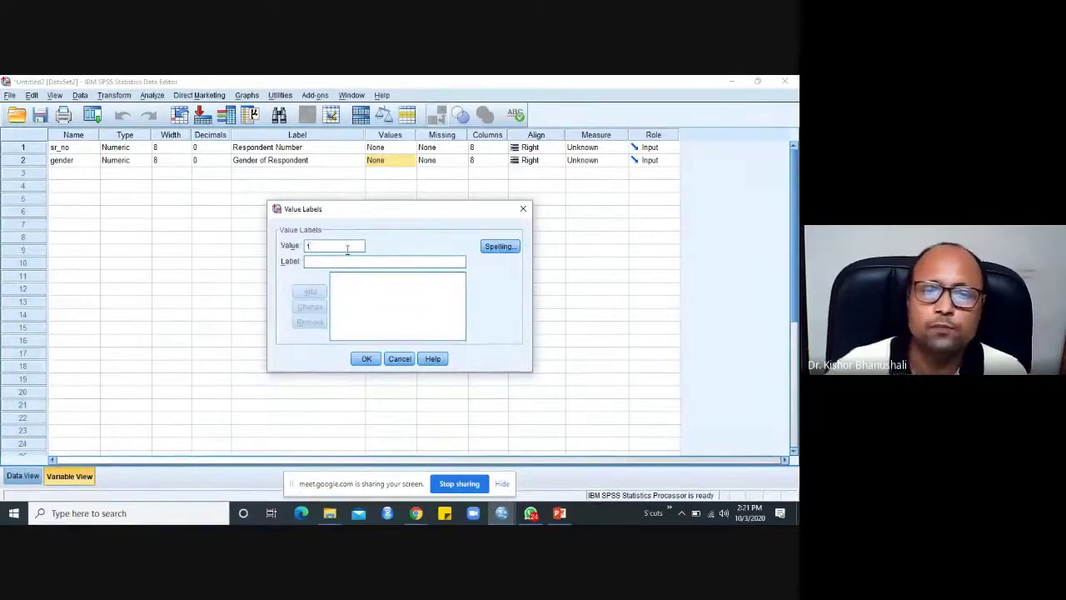
pyautogui.click(339, 261)
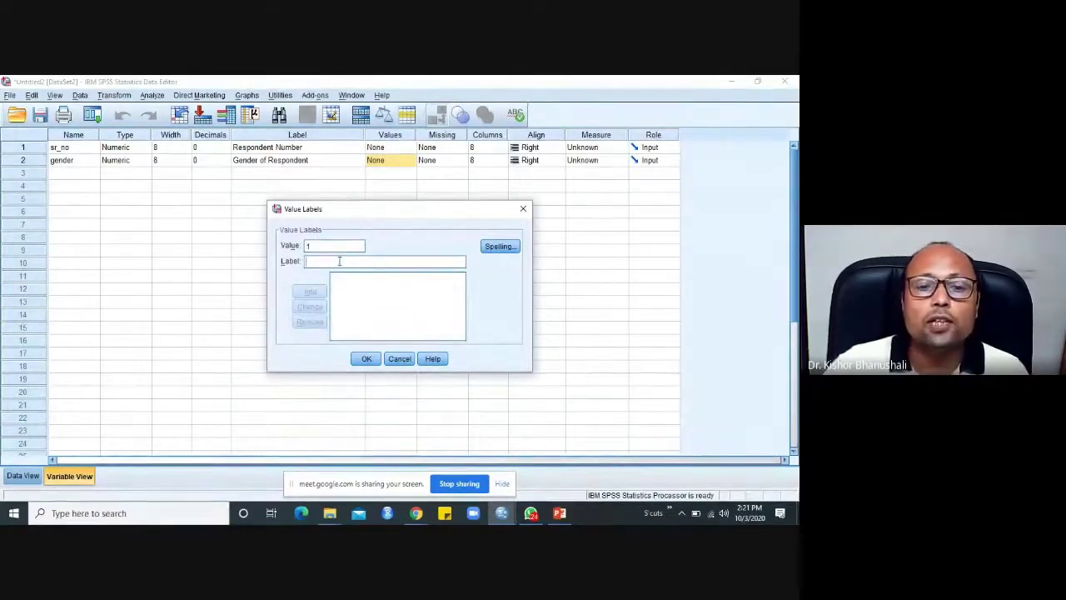
pyautogui.write('Male')
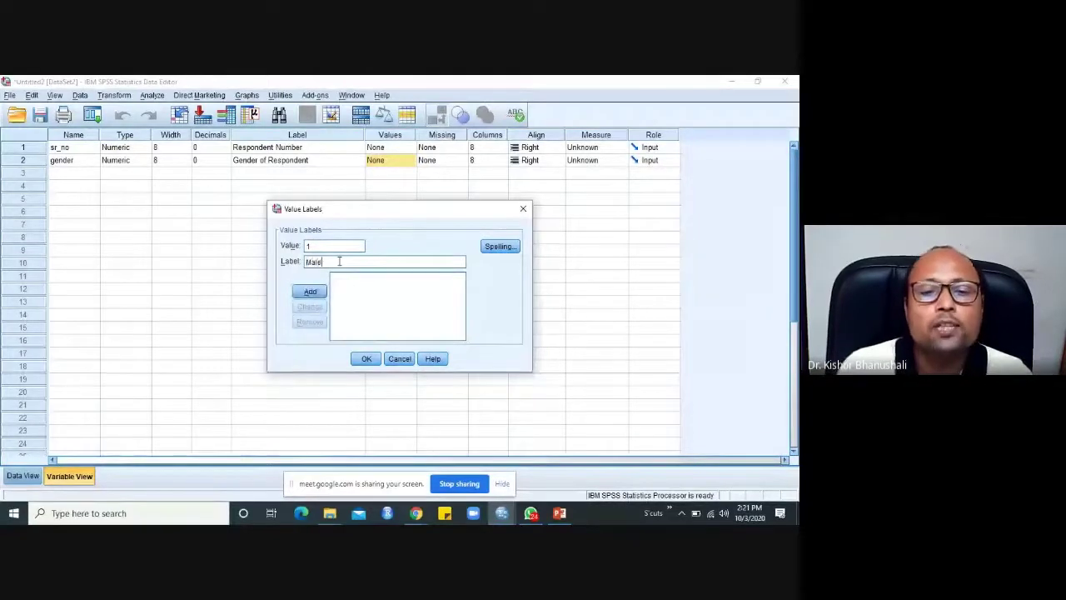
pyautogui.click(310, 291)
pyautogui.write('2')
pyautogui.click(324, 261)
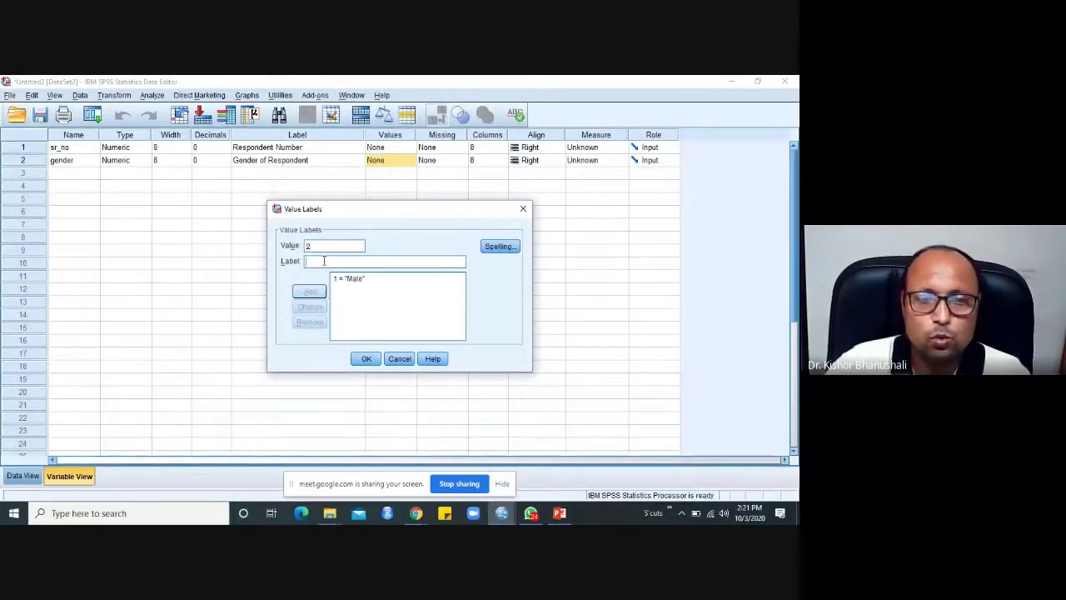
pyautogui.write('Female')
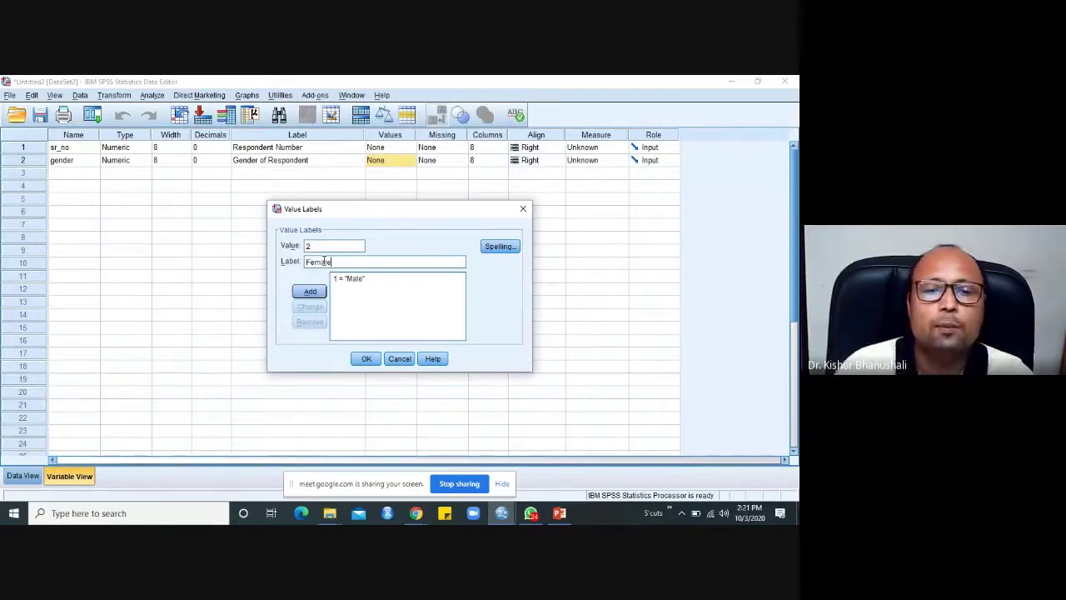
pyautogui.click(312, 292)
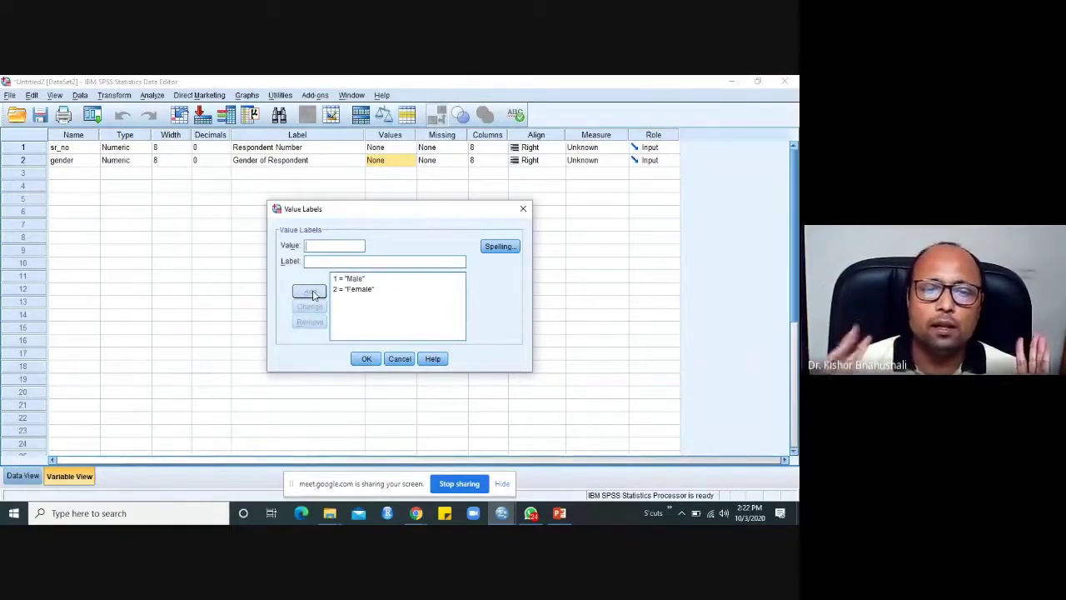
pyautogui.click(370, 360)
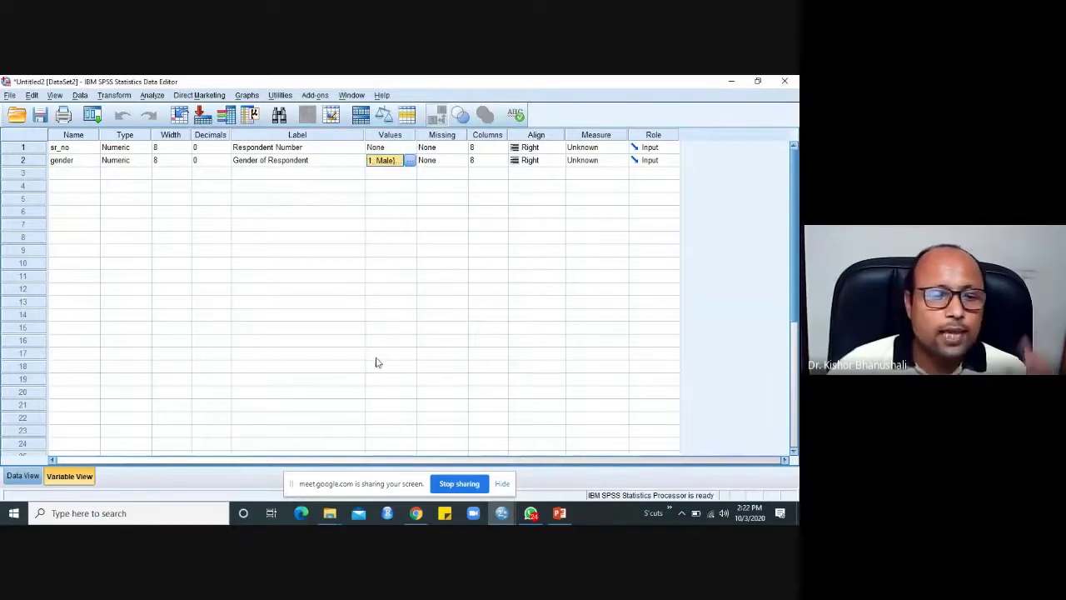
# Step: Enter the gender codes 1, 2, 1, 1, 2, 2, 1, 1, 1, 2 for respondents 1 to 10 in the data sheet
pyautogui.click(35, 476)
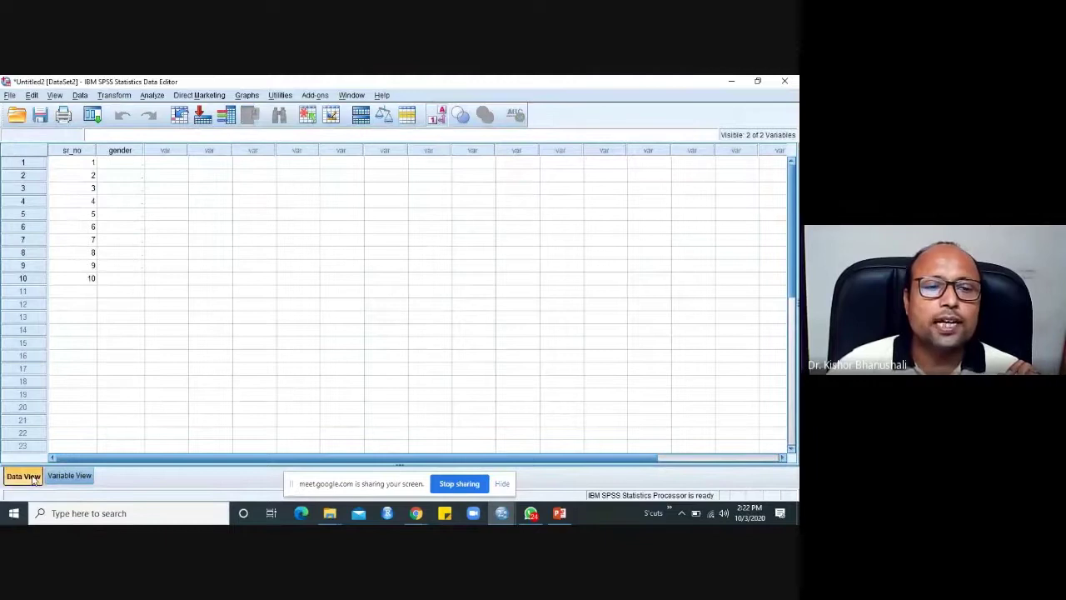
pyautogui.click(130, 166)
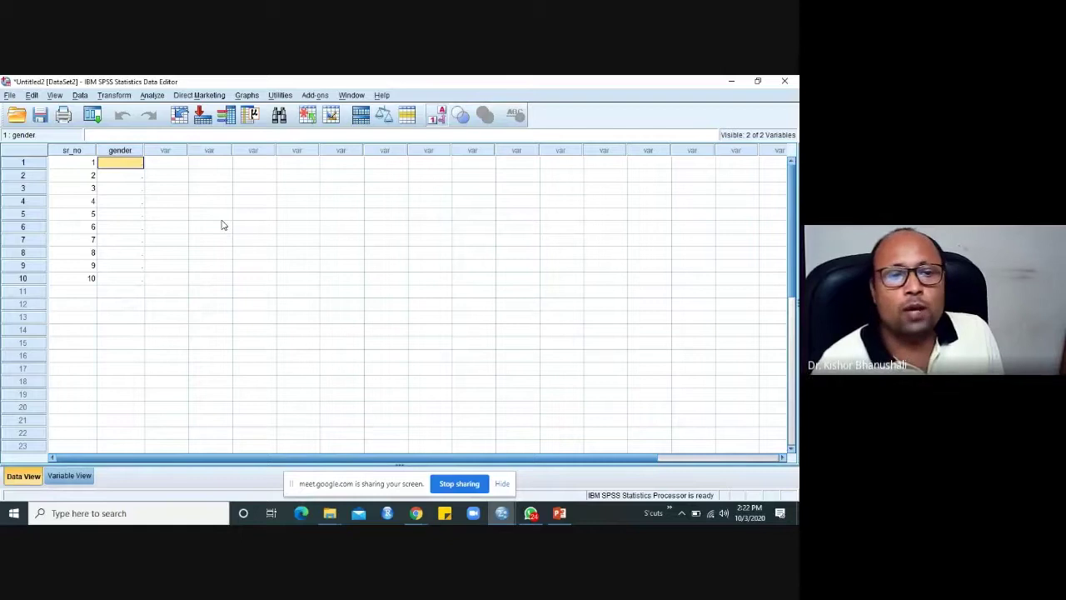
pyautogui.write('1')
pyautogui.press('Return')
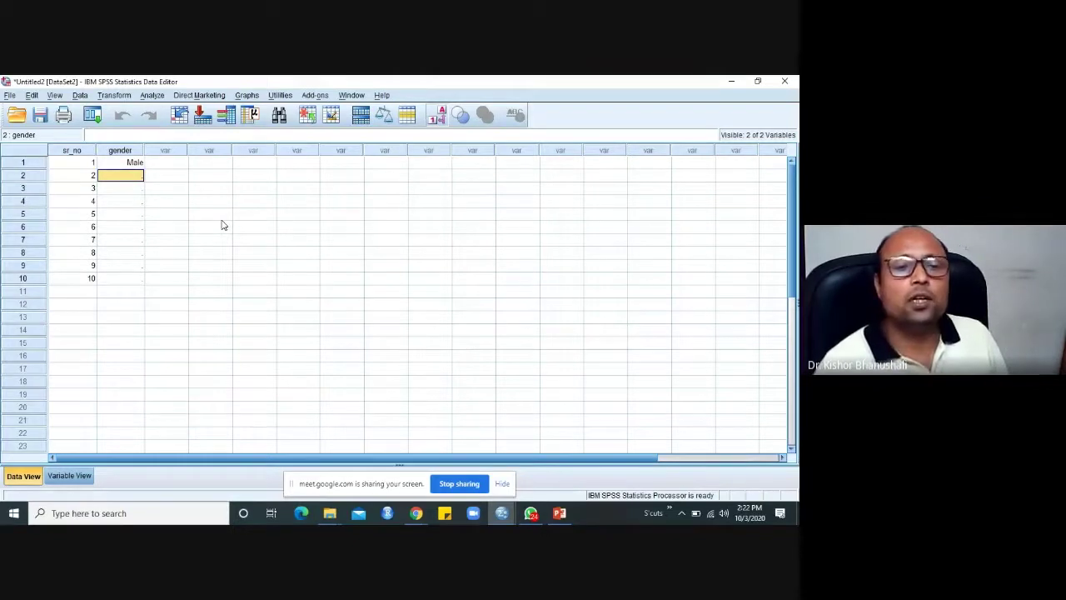
pyautogui.write('2')
pyautogui.press('Return')
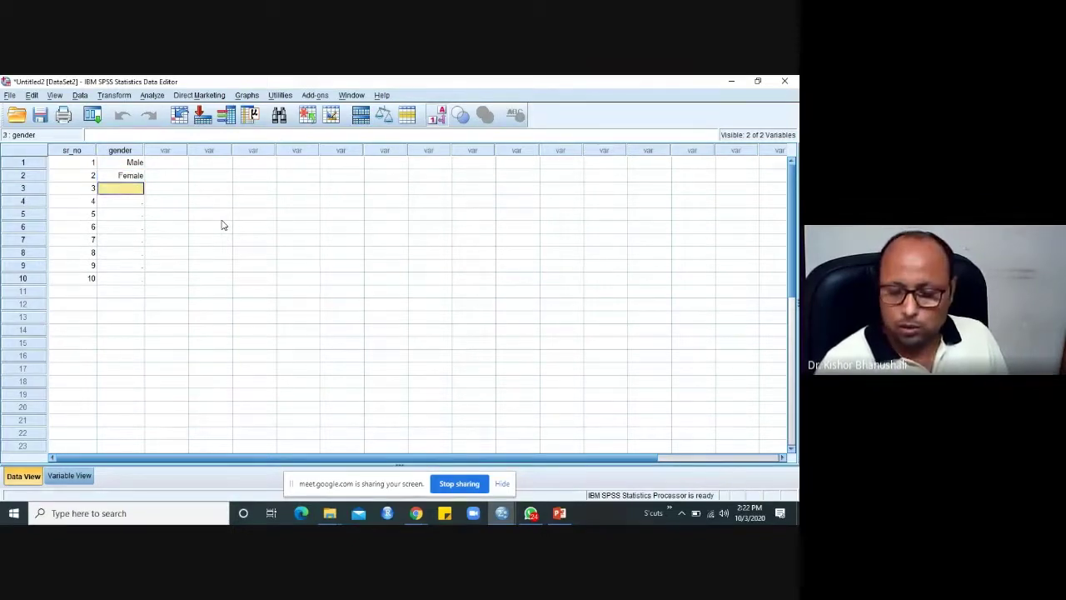
pyautogui.write('1')
pyautogui.press('Return')
pyautogui.write('1')
pyautogui.press('Return')
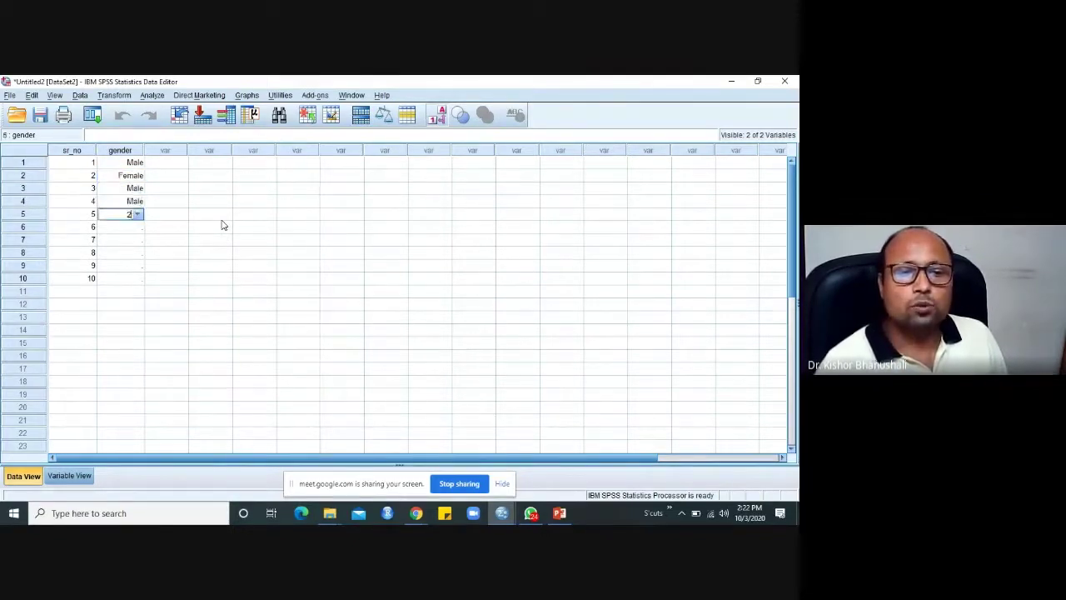
pyautogui.write('2')
pyautogui.press('Return')
pyautogui.write('2')
pyautogui.press('Return')
pyautogui.write('1')
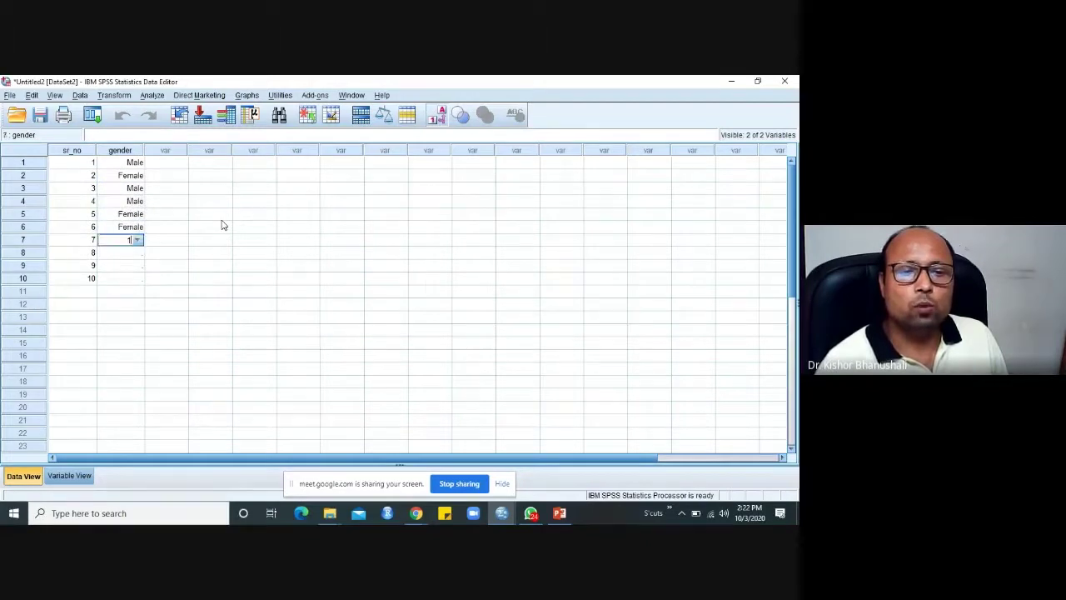
pyautogui.press('Return')
pyautogui.write('1')
pyautogui.press('Return')
pyautogui.write('1')
pyautogui.press('Return')
pyautogui.write('2')
pyautogui.press('Return')
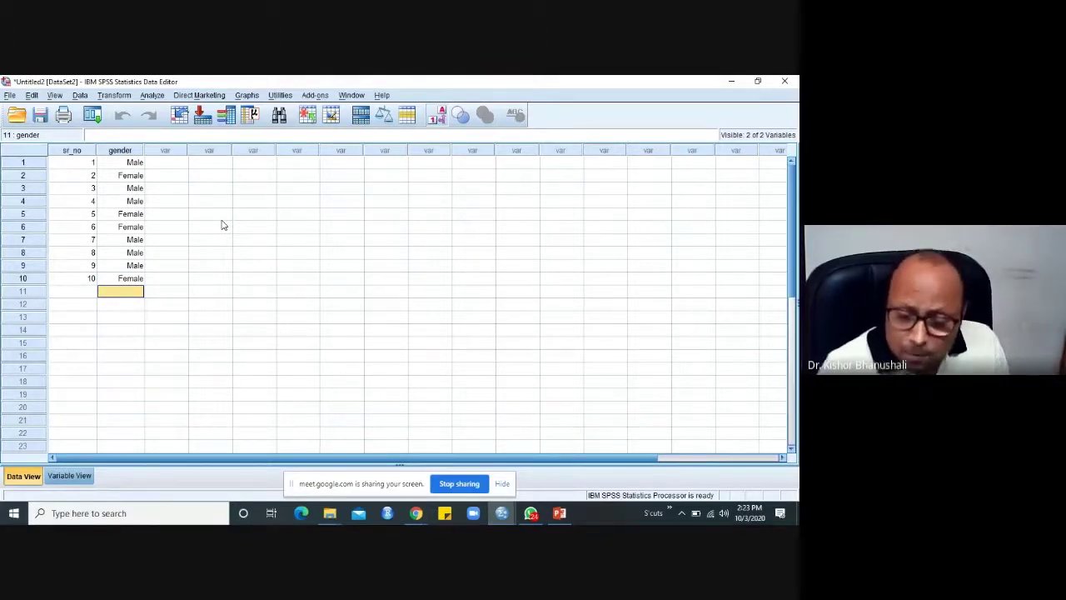
# Step: Try the unlabelled code 3 as the gender value of respondent 7
pyautogui.press('Up')
pyautogui.press('Up')
pyautogui.press('Up')
pyautogui.press('Up')
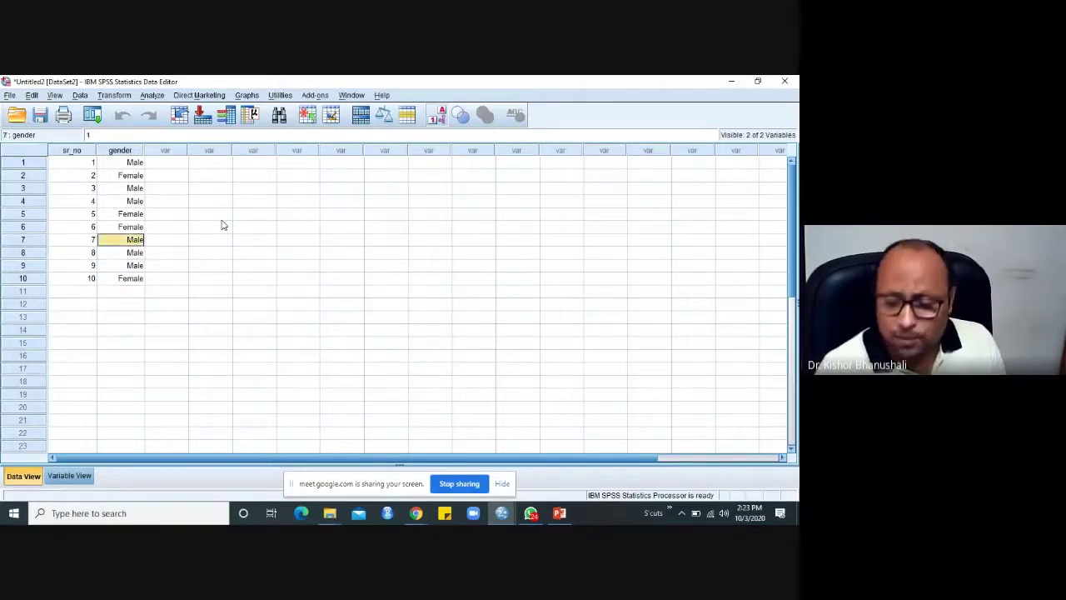
pyautogui.write('3')
pyautogui.press('Return')
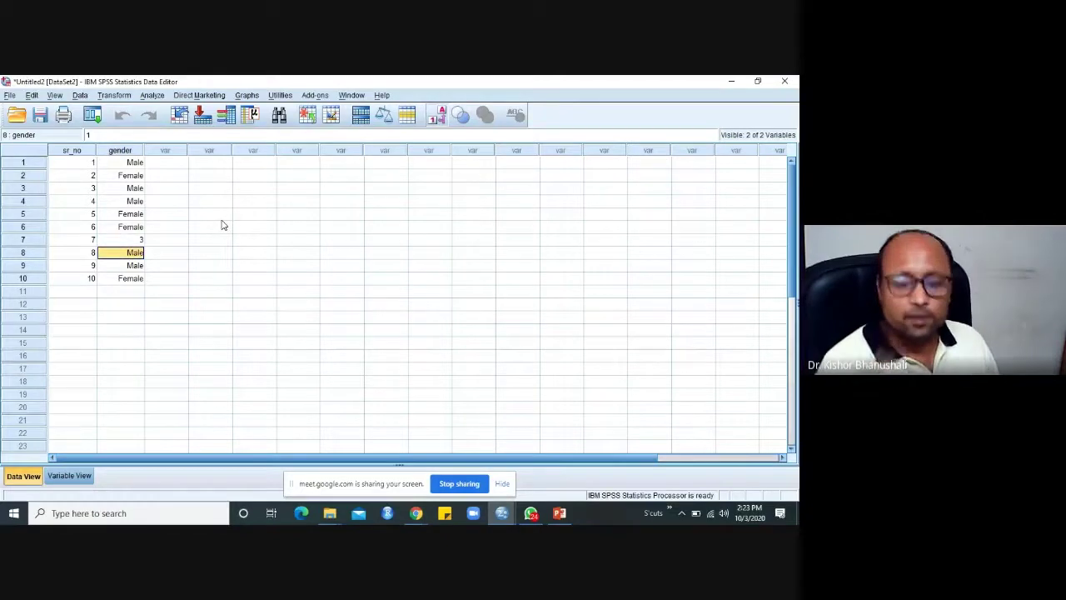
# Step: Set the gender value of respondent 7 to code 2, Female
pyautogui.press('Up')
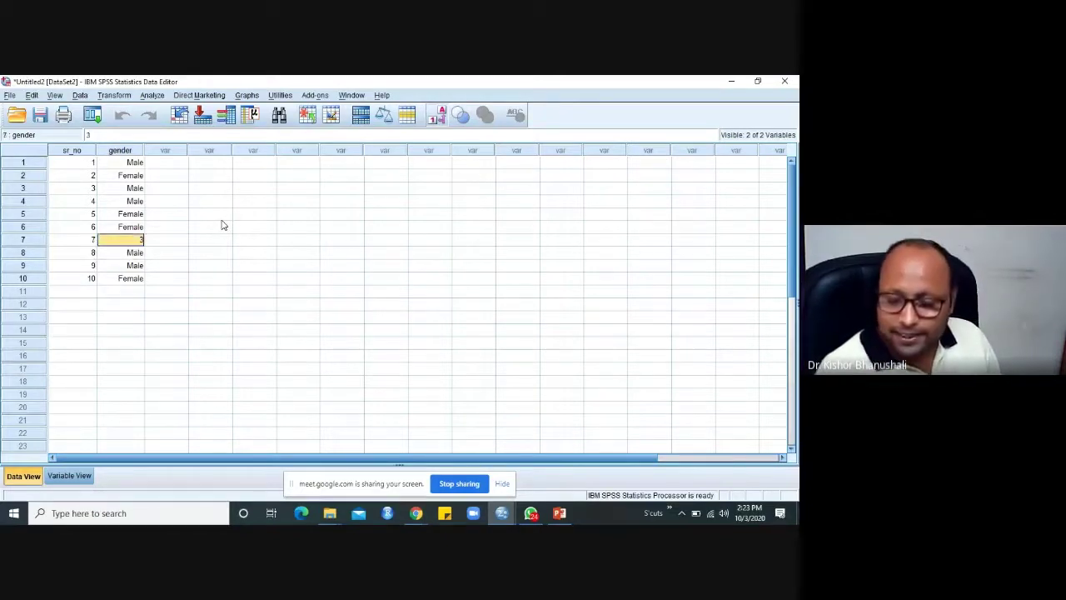
pyautogui.write('2')
pyautogui.press('Return')
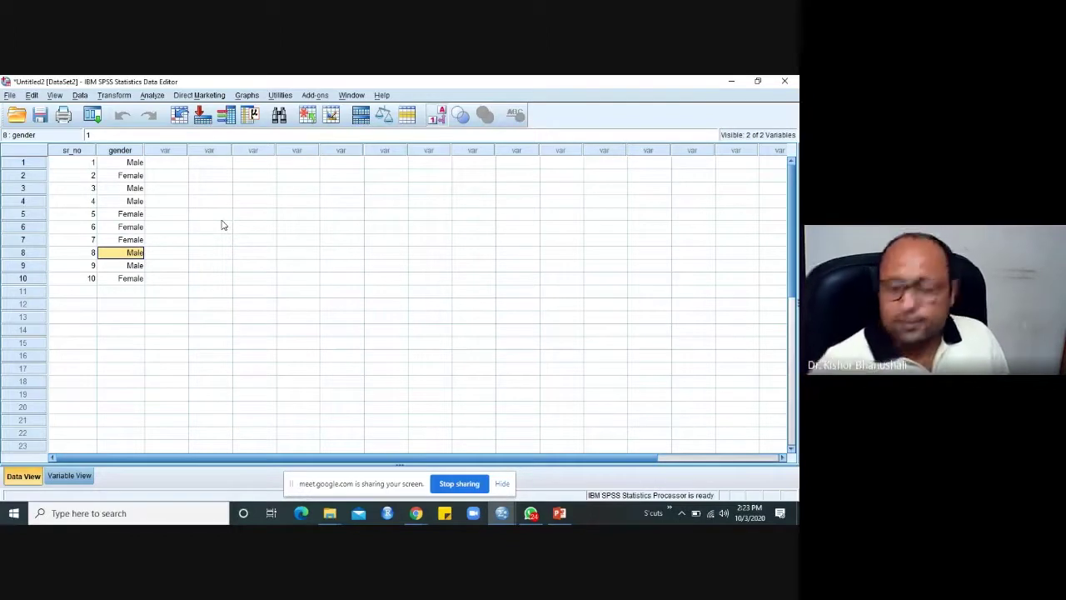
# Step: Add a third variable named MarksA in the row below gender in the variable definitions
pyautogui.click(75, 477)
pyautogui.click(65, 174)
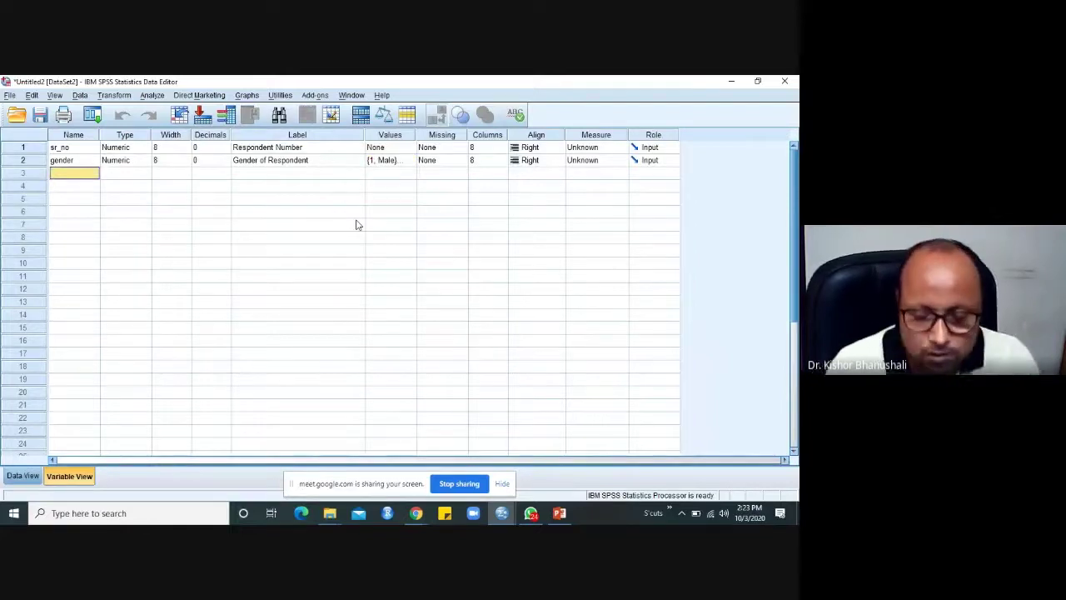
pyautogui.write('Mak')
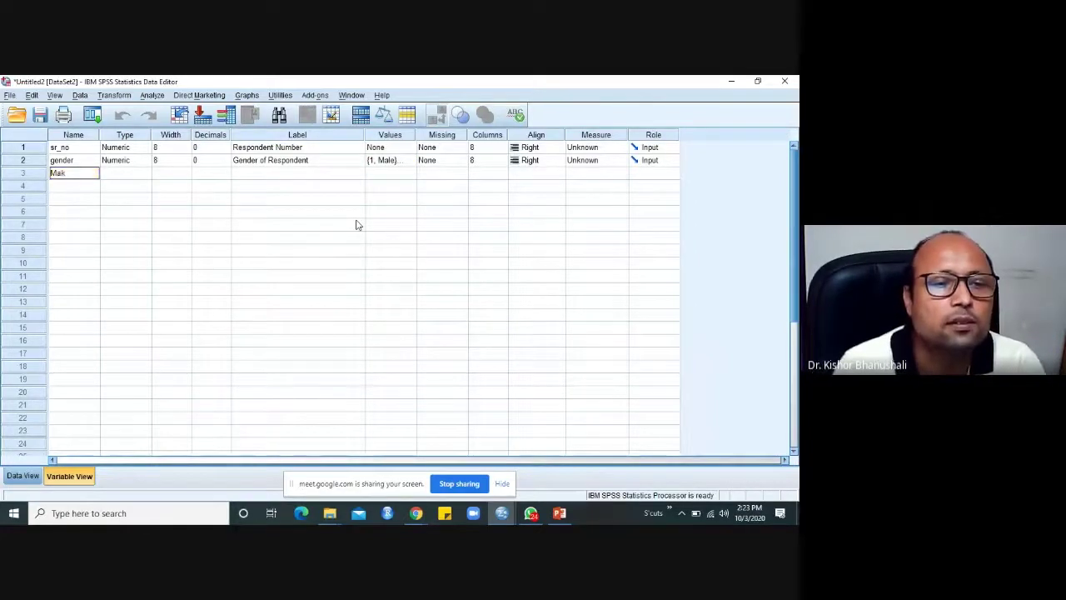
pyautogui.write('s-A')
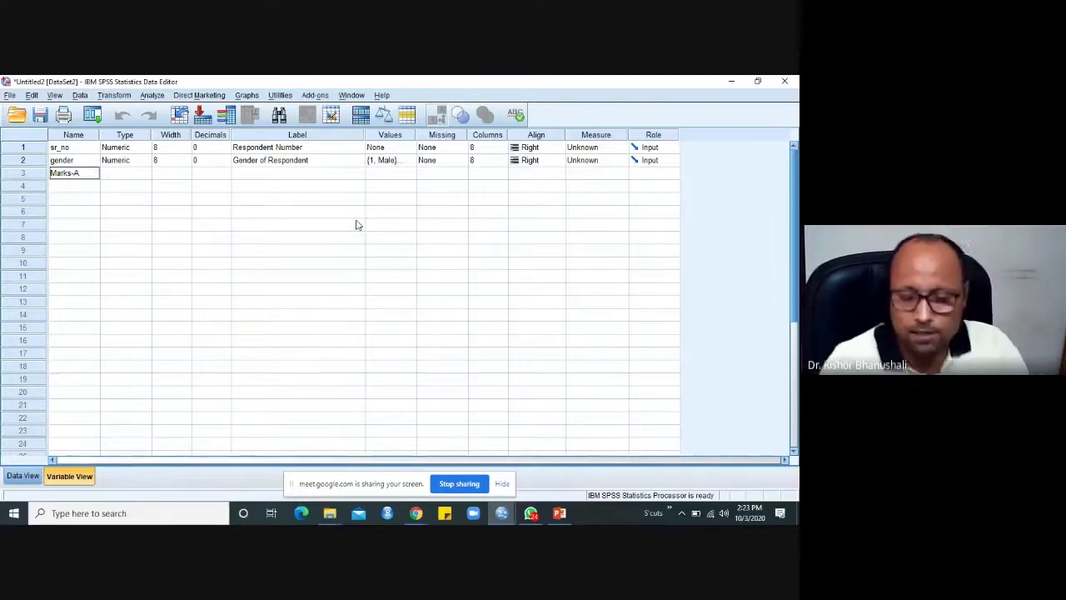
pyautogui.press('BackSpace')
pyautogui.press('BackSpace')
pyautogui.write('A')
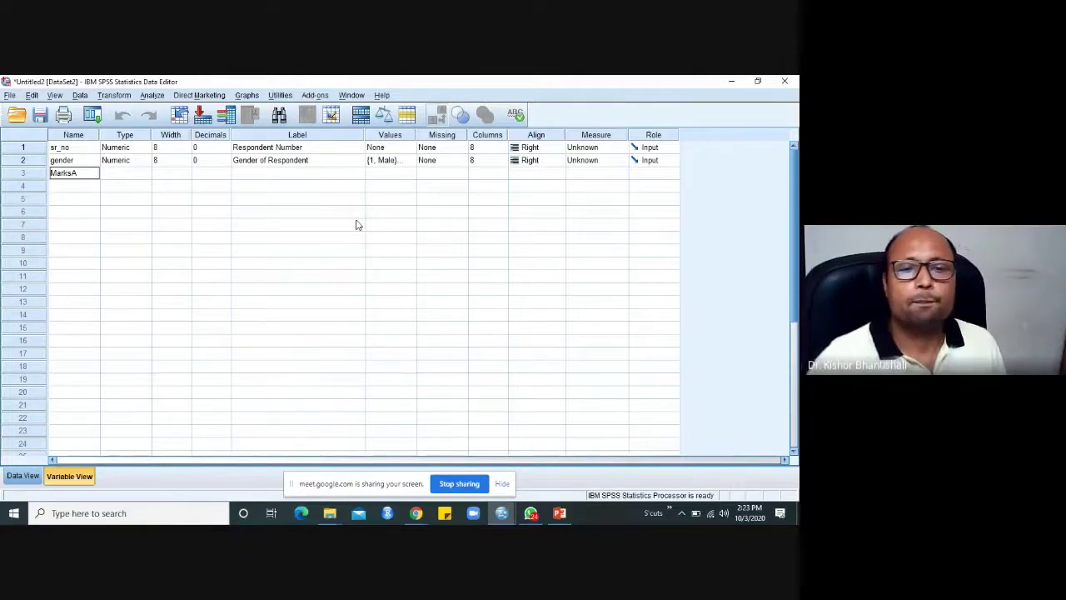
pyautogui.press('Return')
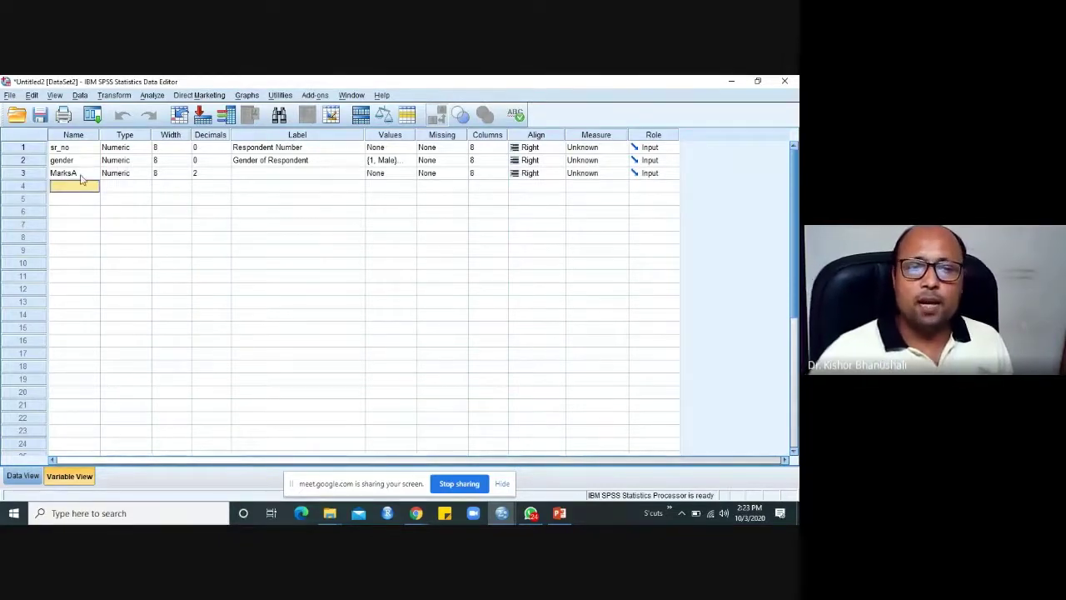
# Step: Label the MarksA variable "Marks for Subject A" in the variable definitions
pyautogui.click(253, 175)
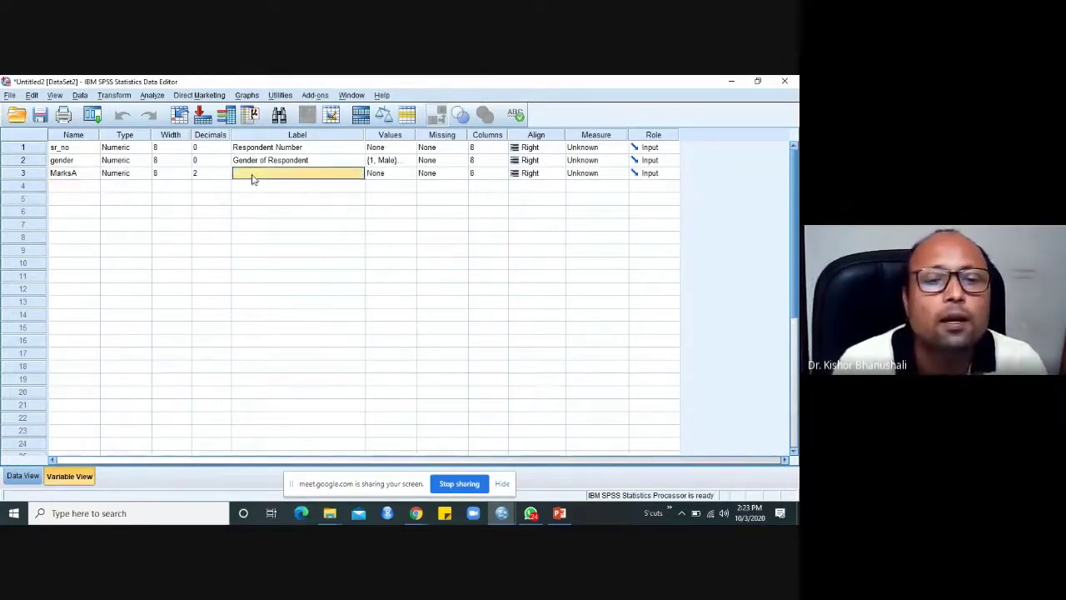
pyautogui.write('Marks for SUb')
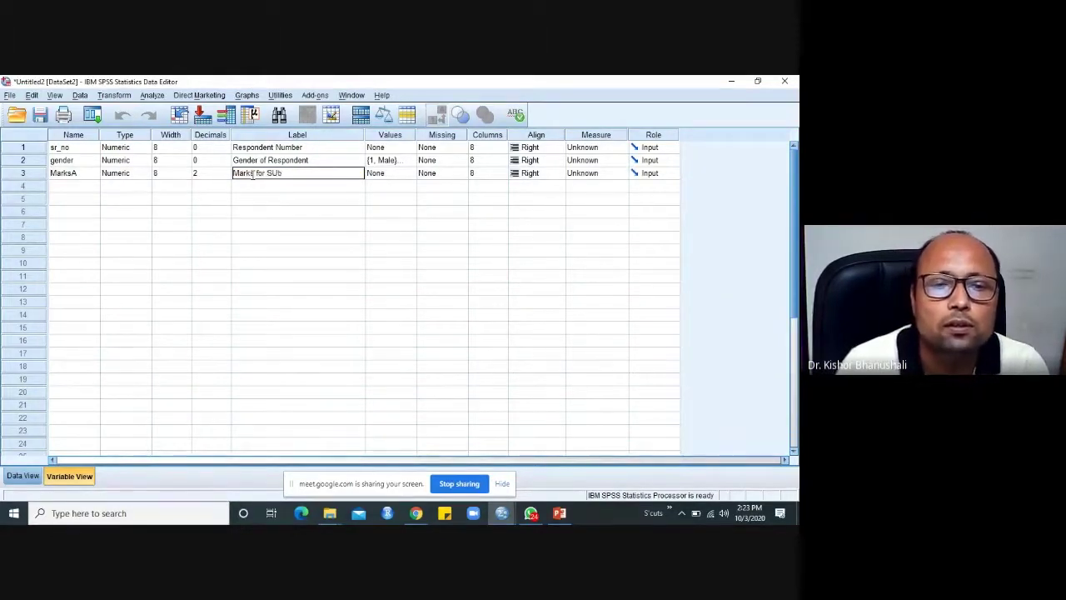
pyautogui.press('BackSpace')
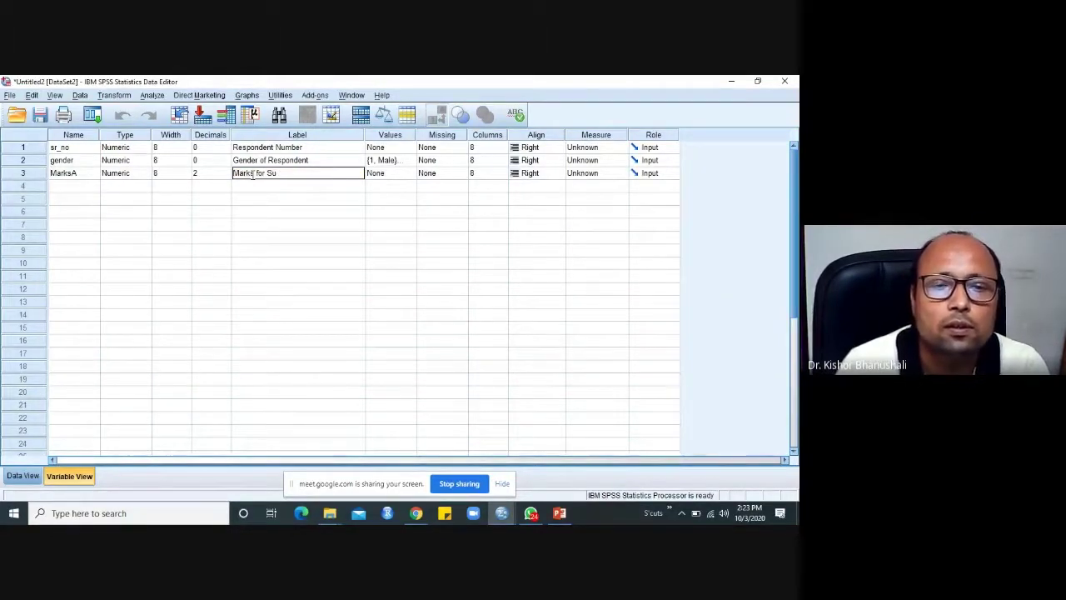
pyautogui.write('bject')
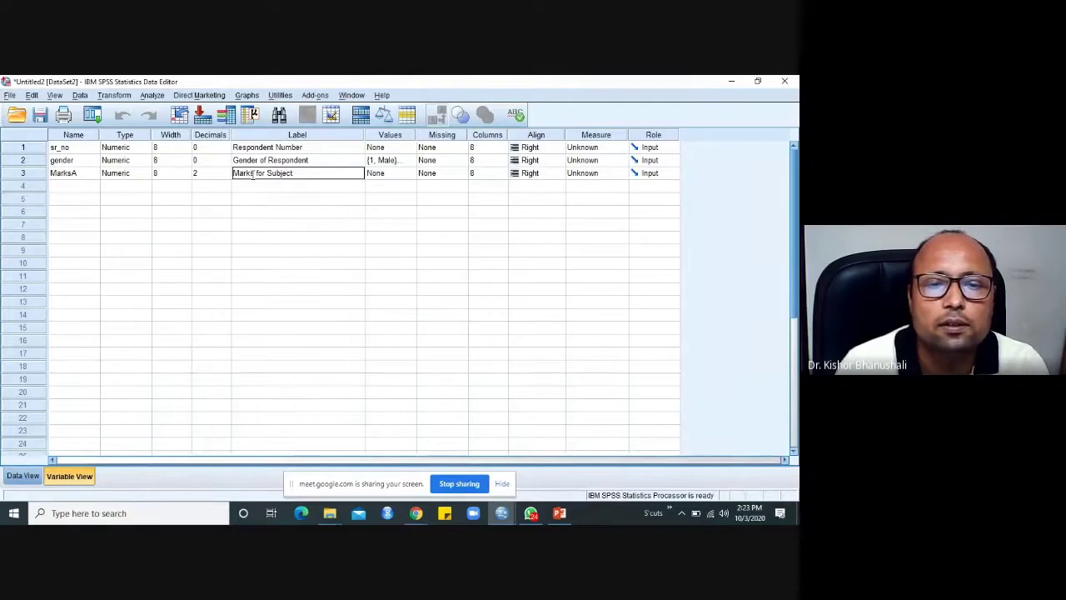
pyautogui.write(' A')
pyautogui.press('Return')
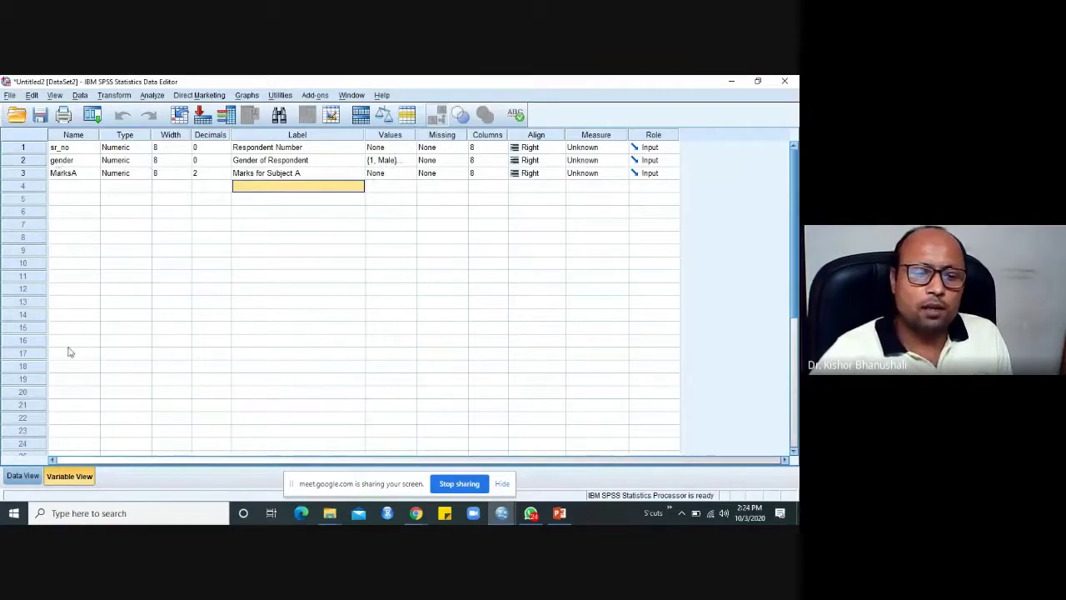
# Step: Enter the MarksA values 65, 35, 54, 54, 55, 52, 85, 95, 75, 85 for respondents 1 to 10 in the data sheet
pyautogui.click(23, 476)
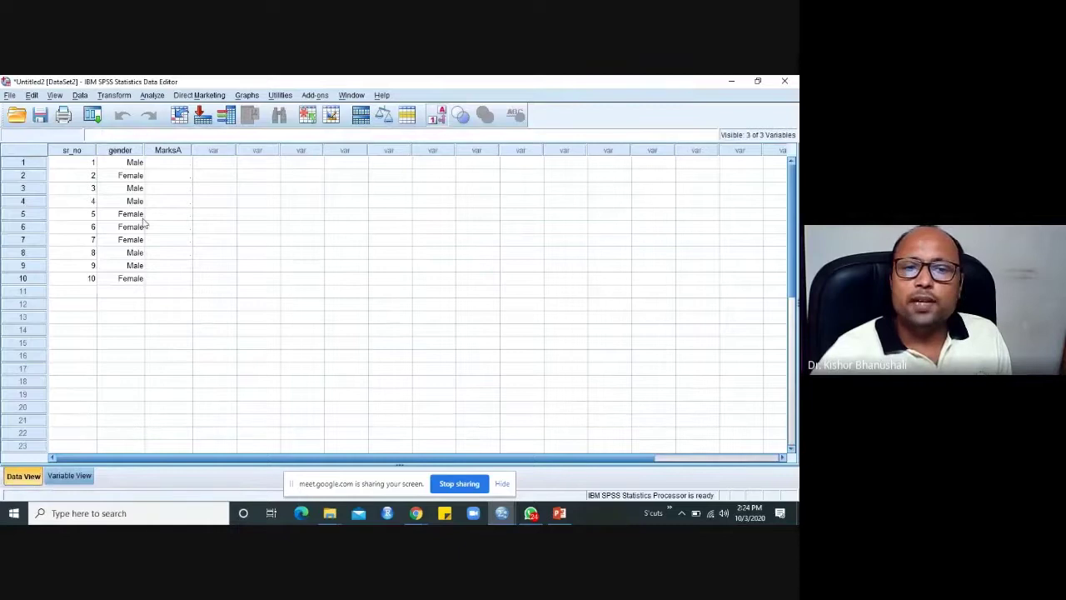
pyautogui.click(171, 163)
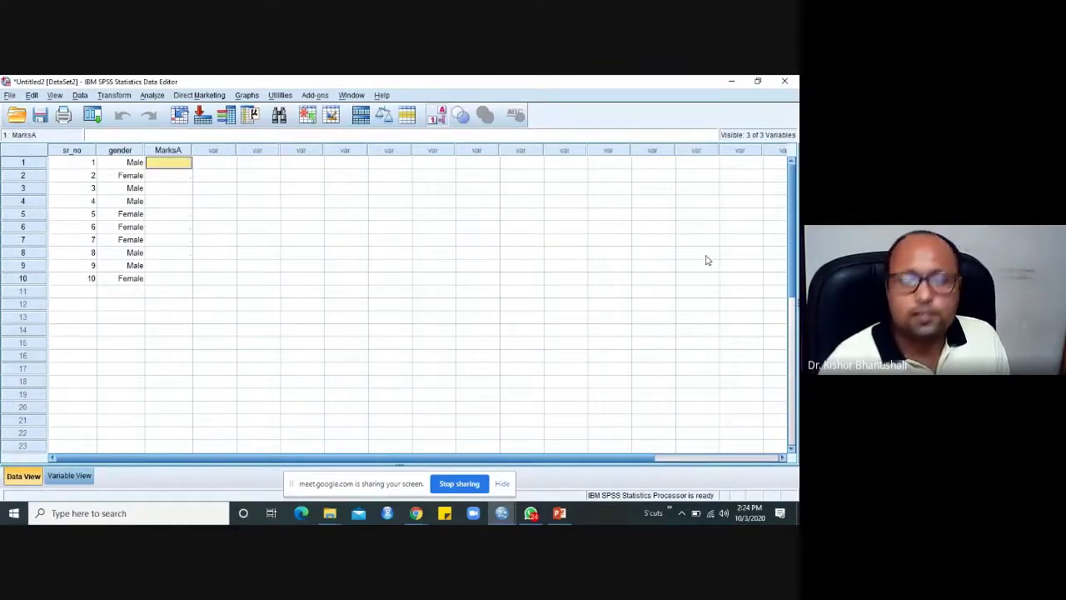
pyautogui.write('65')
pyautogui.press('Return')
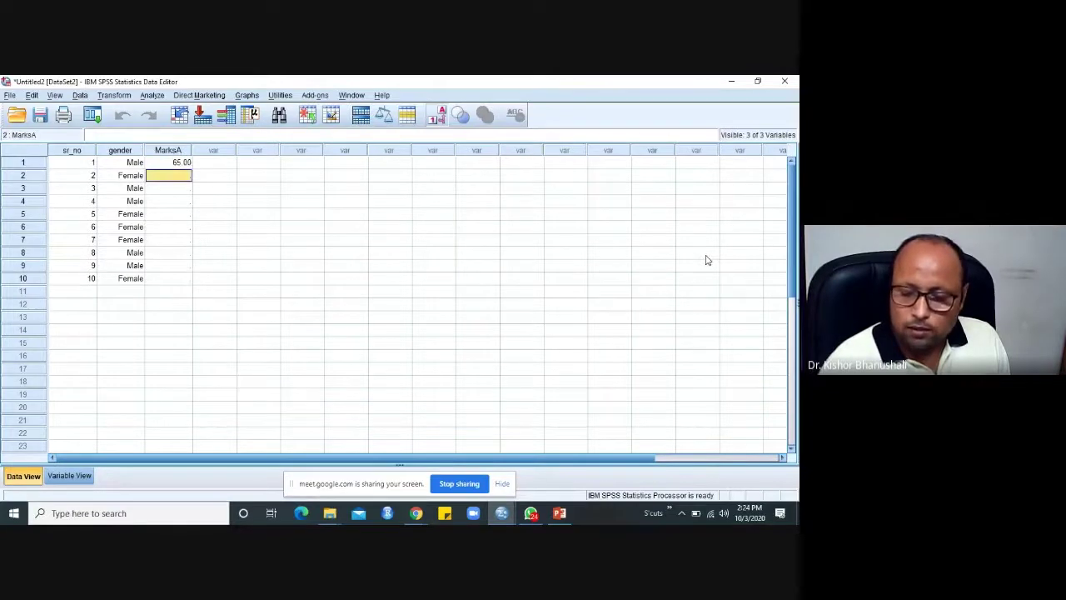
pyautogui.write('35')
pyautogui.press('Return')
pyautogui.write('54')
pyautogui.press('Return')
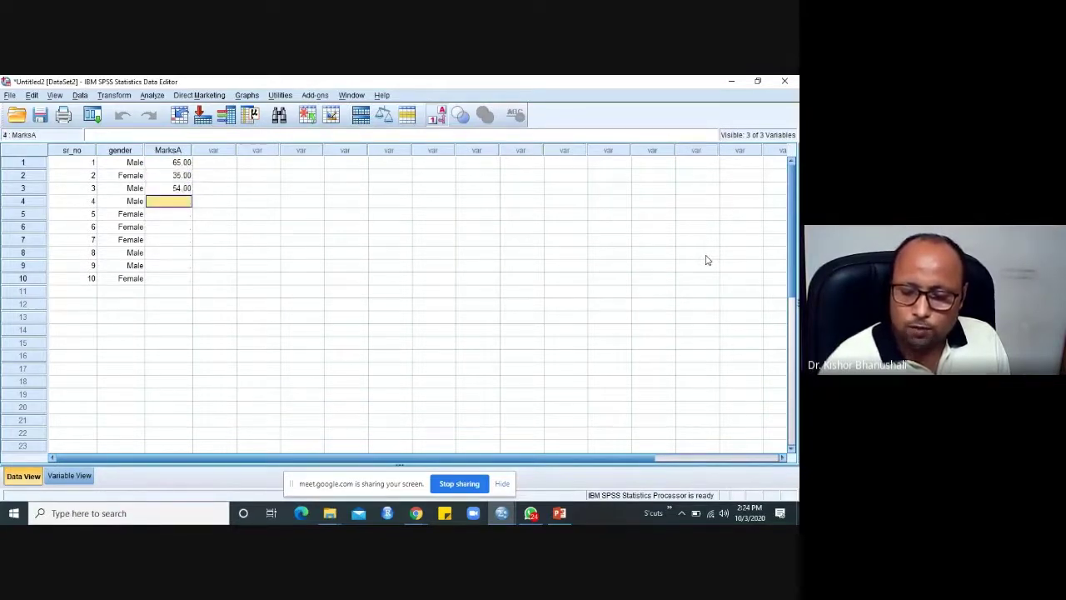
pyautogui.write('54')
pyautogui.press('Return')
pyautogui.write('5')
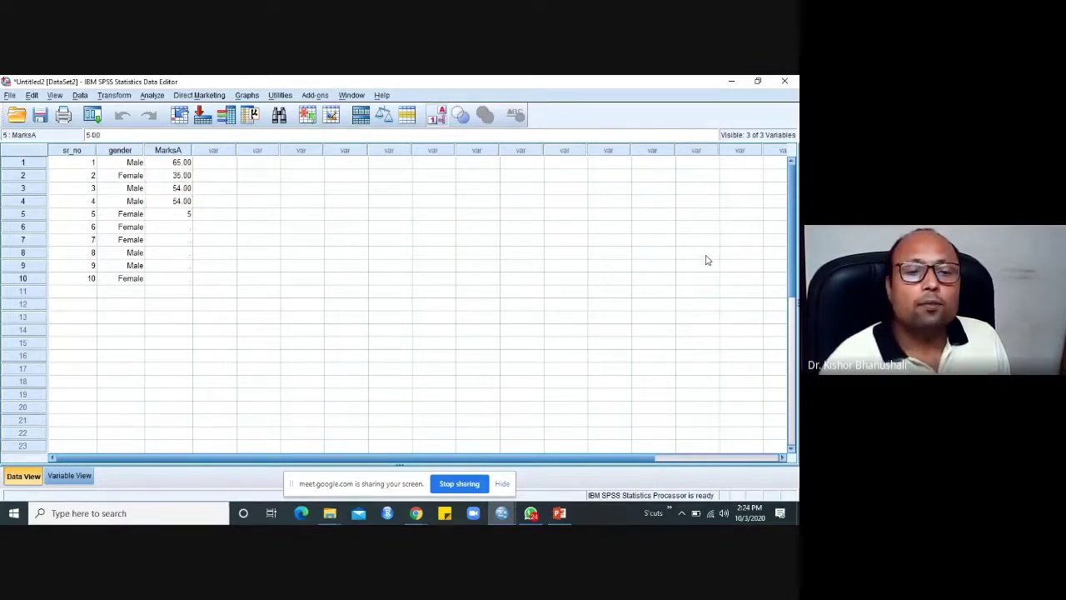
pyautogui.press('Return')
pyautogui.press('Up')
pyautogui.write('55')
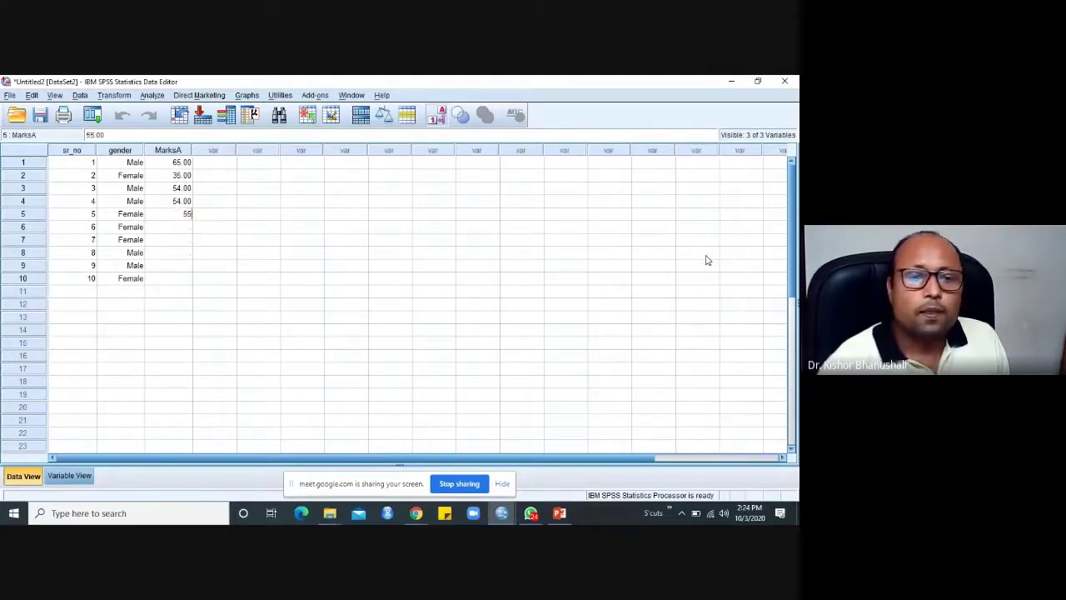
pyautogui.press('Return')
pyautogui.write('52')
pyautogui.press('Return')
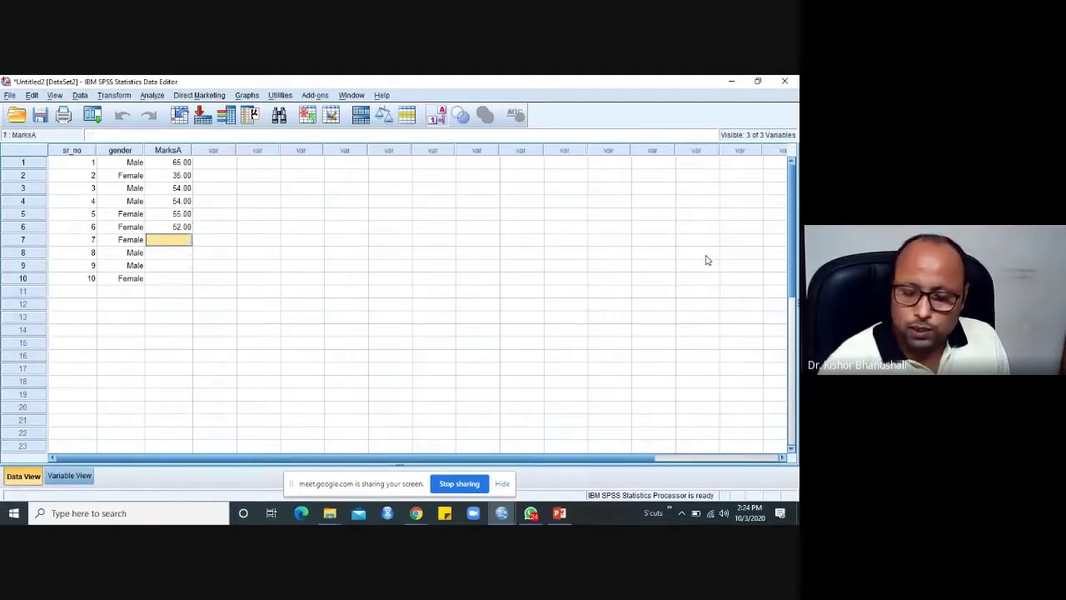
pyautogui.write('85')
pyautogui.press('Return')
pyautogui.write('95')
pyautogui.press('Return')
pyautogui.write('75')
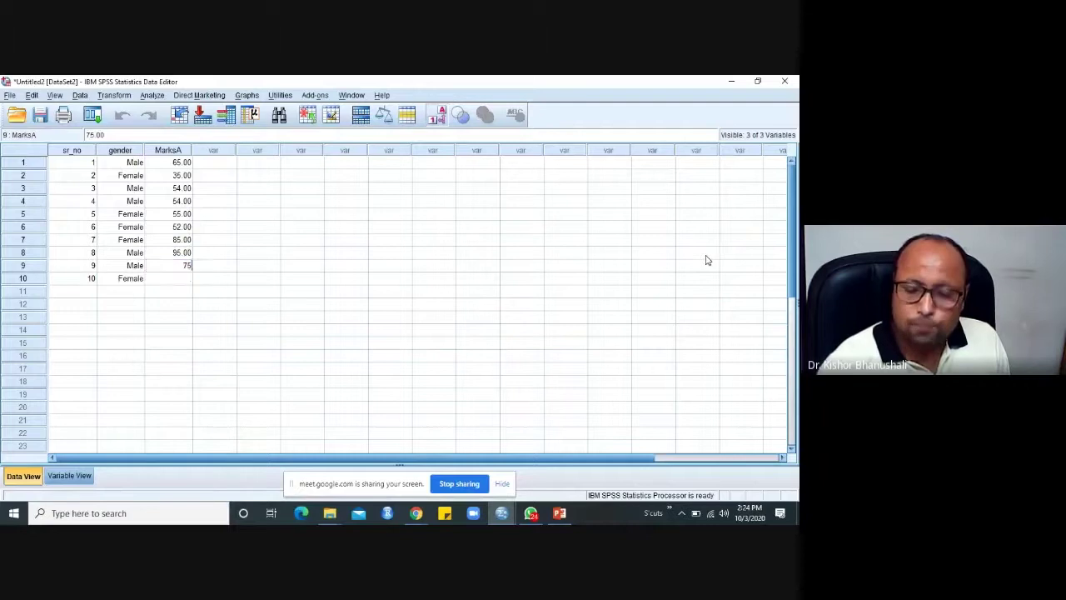
pyautogui.press('Return')
pyautogui.write('85')
pyautogui.press('Return')
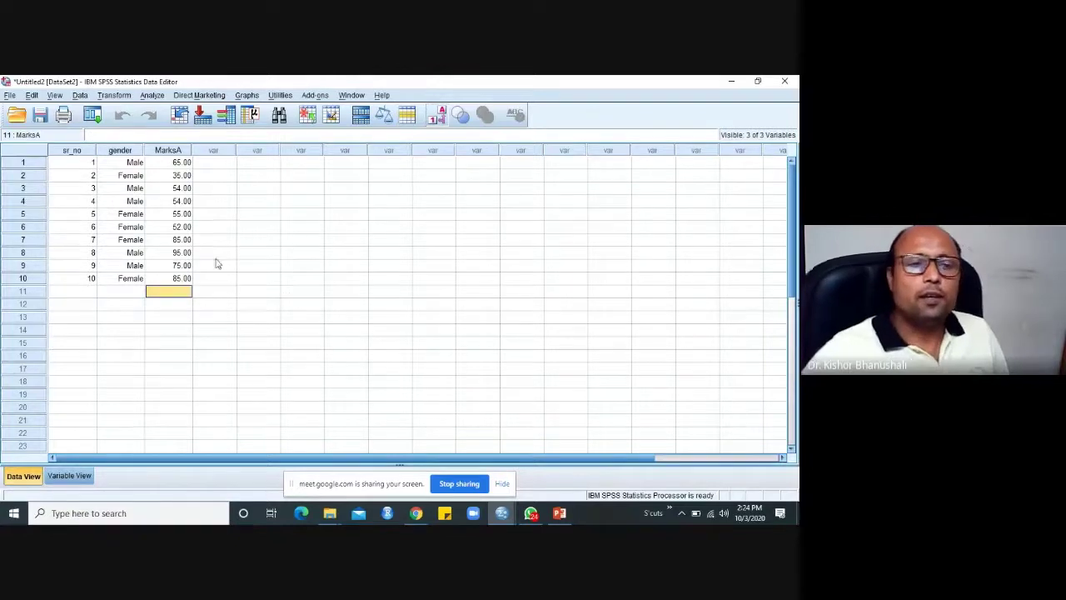
# Step: Compare the variable definitions with the entered respondent data by alternating between the variable and data views
pyautogui.click(69, 475)
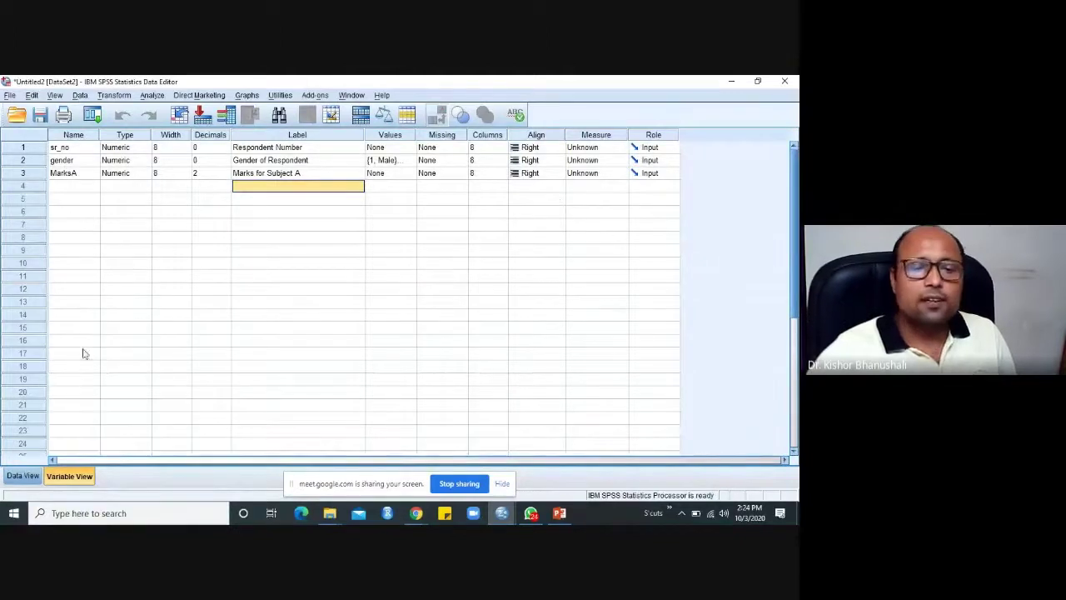
pyautogui.click(25, 478)
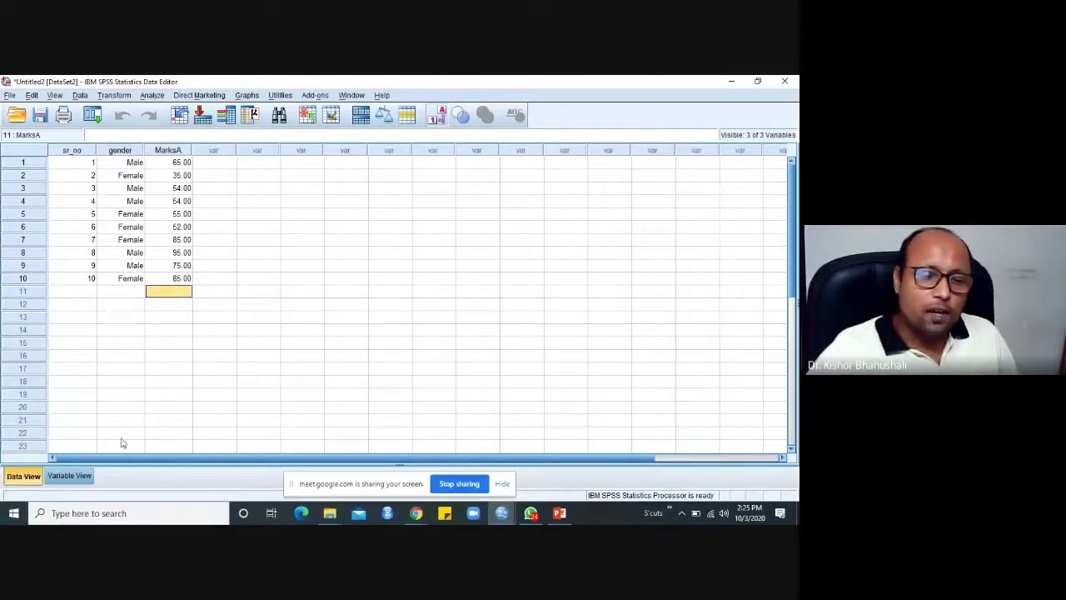
pyautogui.click(69, 476)
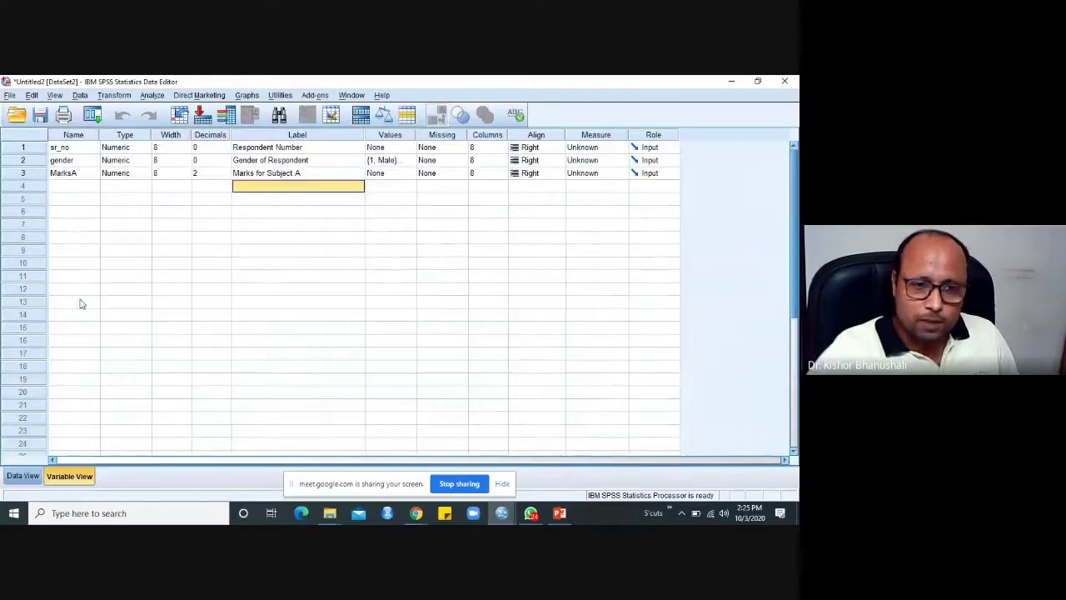
pyautogui.click(23, 476)
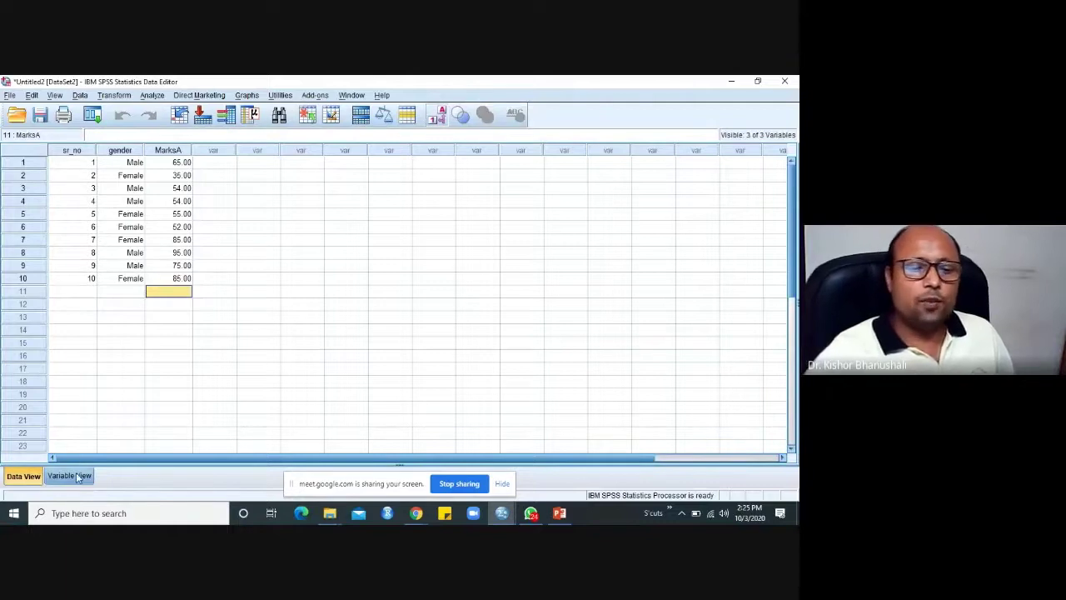
pyautogui.hotkey('ctrl', 't')
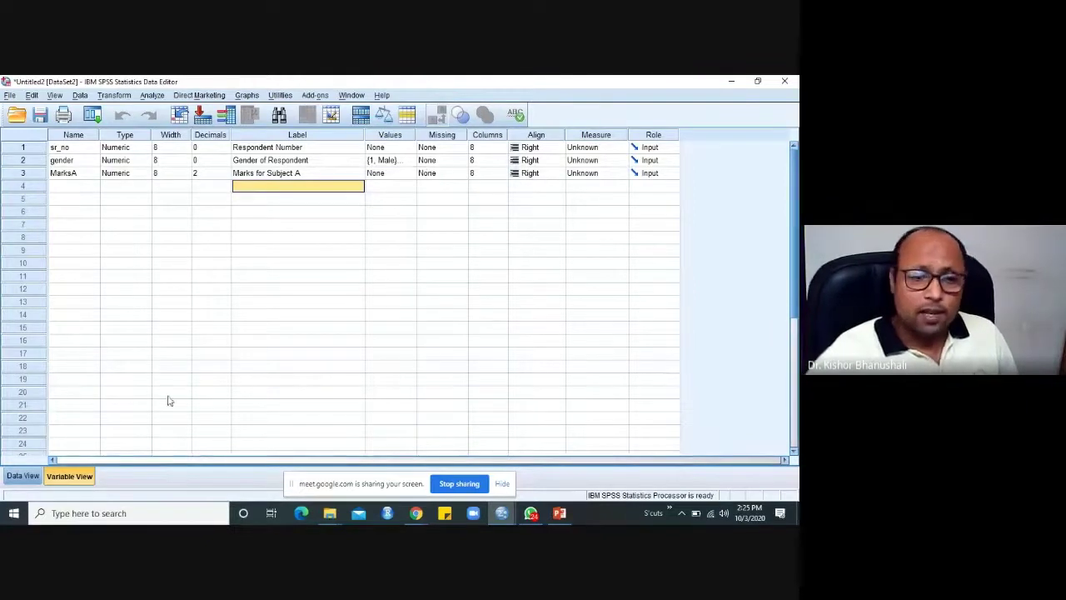
pyautogui.click(22, 477)
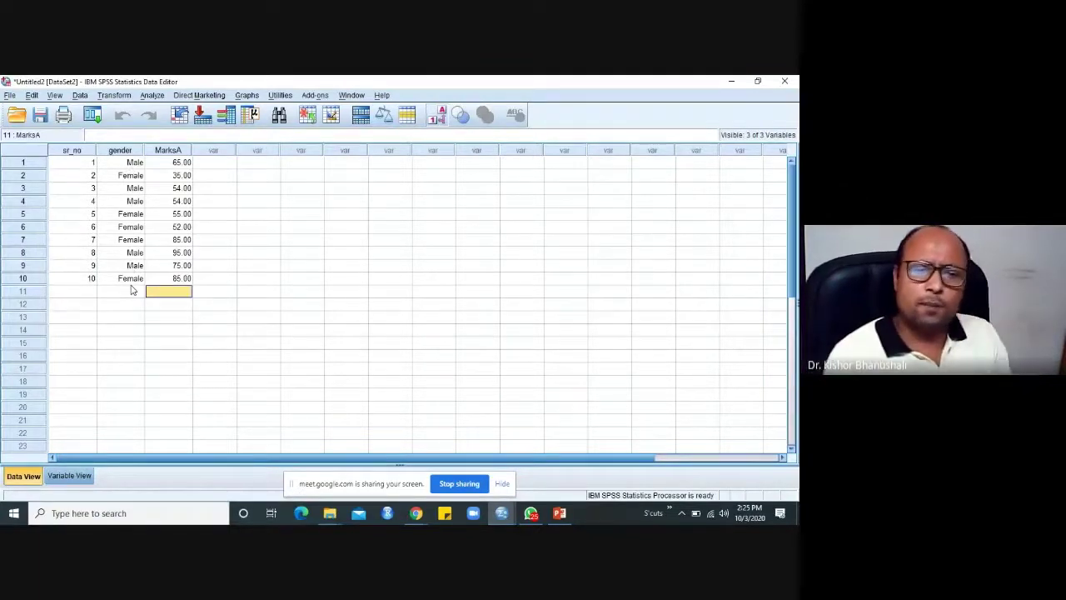
pyautogui.click(68, 477)
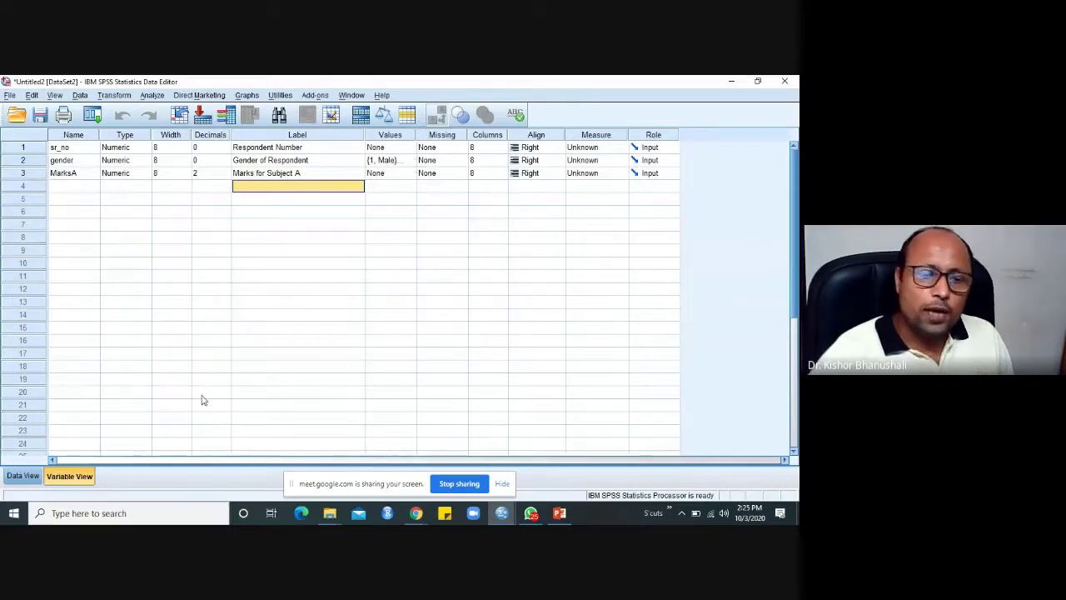
pyautogui.click(23, 479)
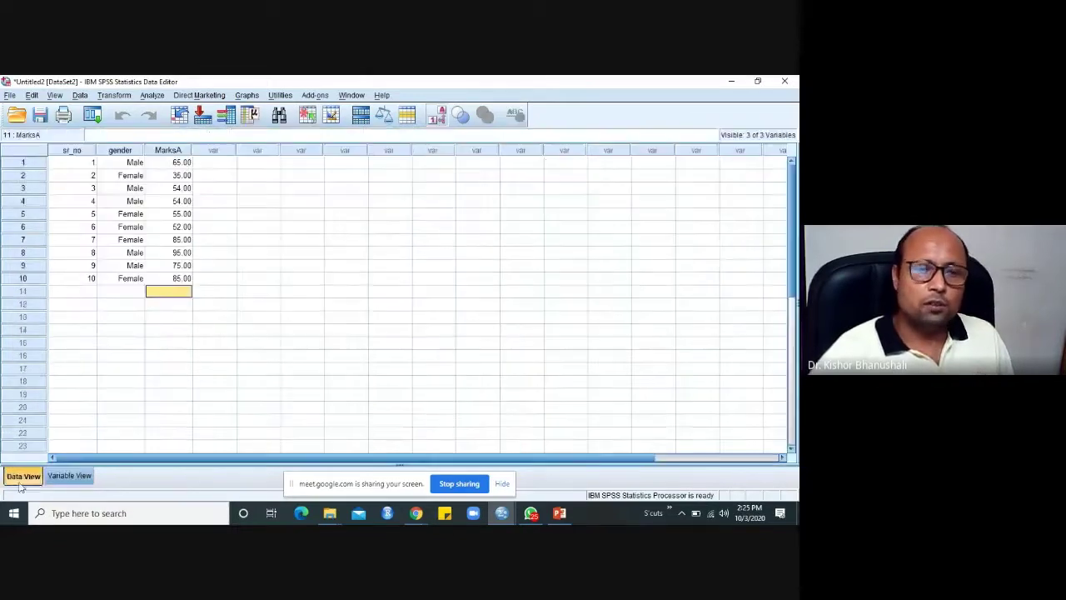
# Step: Turn off the value labels in the data sheet and check the value label definitions of the gender variable
pyautogui.click(55, 96)
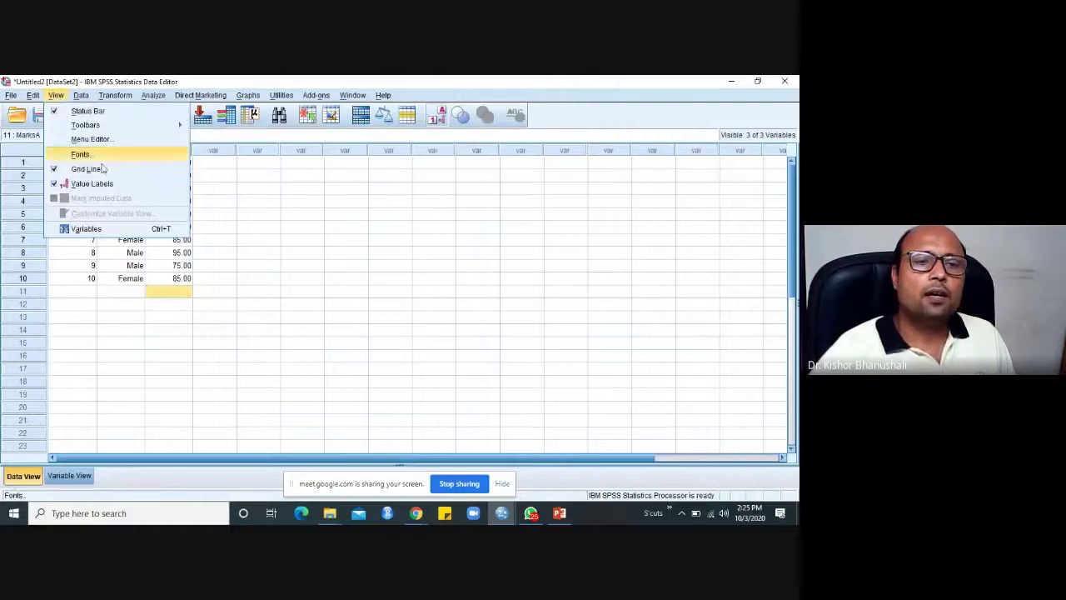
pyautogui.click(92, 183)
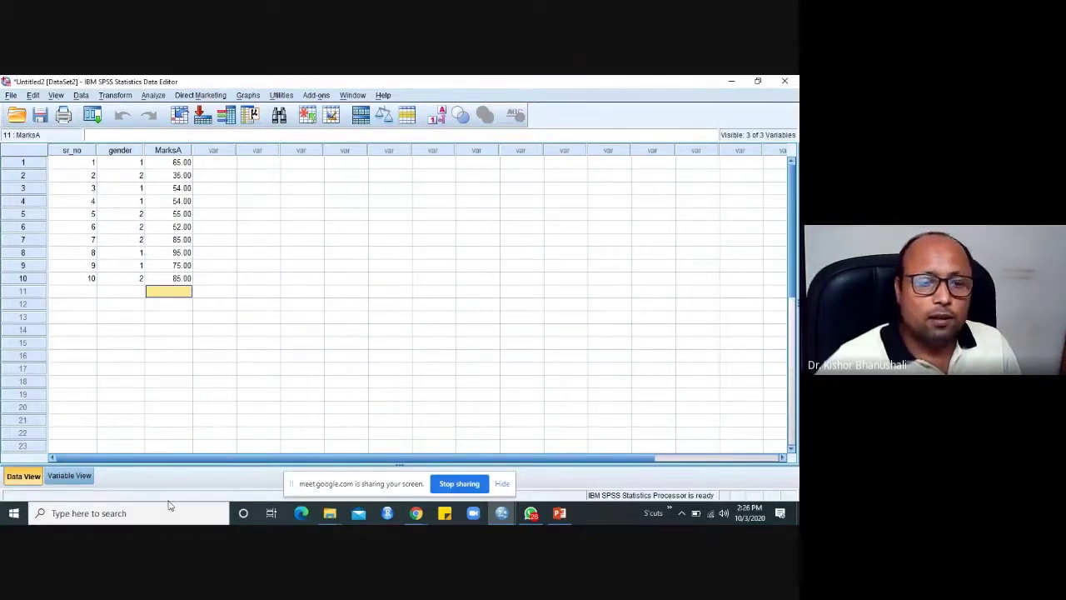
pyautogui.click(69, 476)
pyautogui.doubleClick(410, 161)
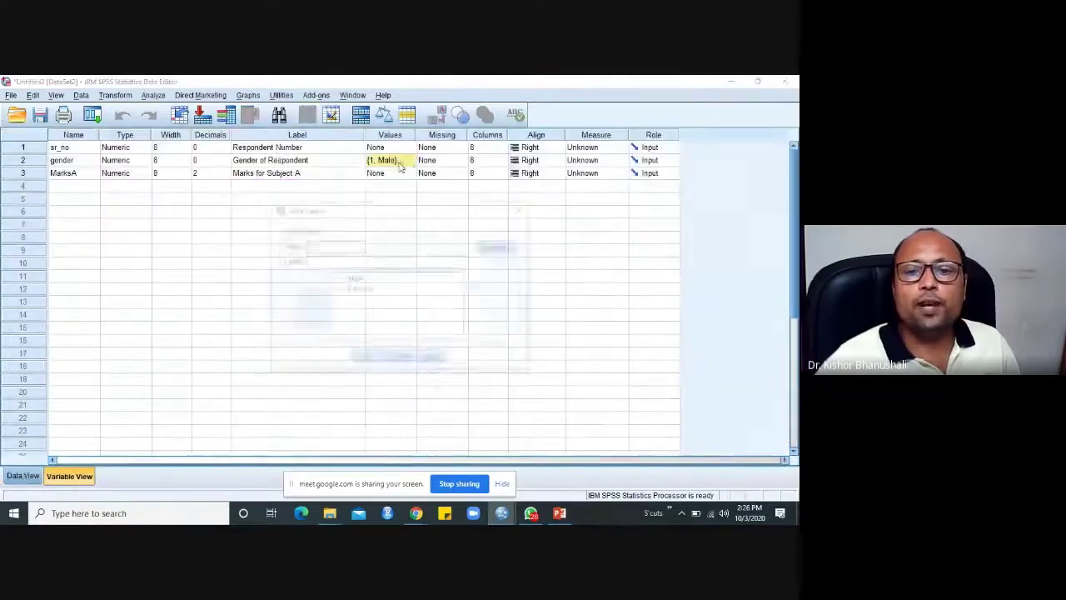
pyautogui.click(400, 358)
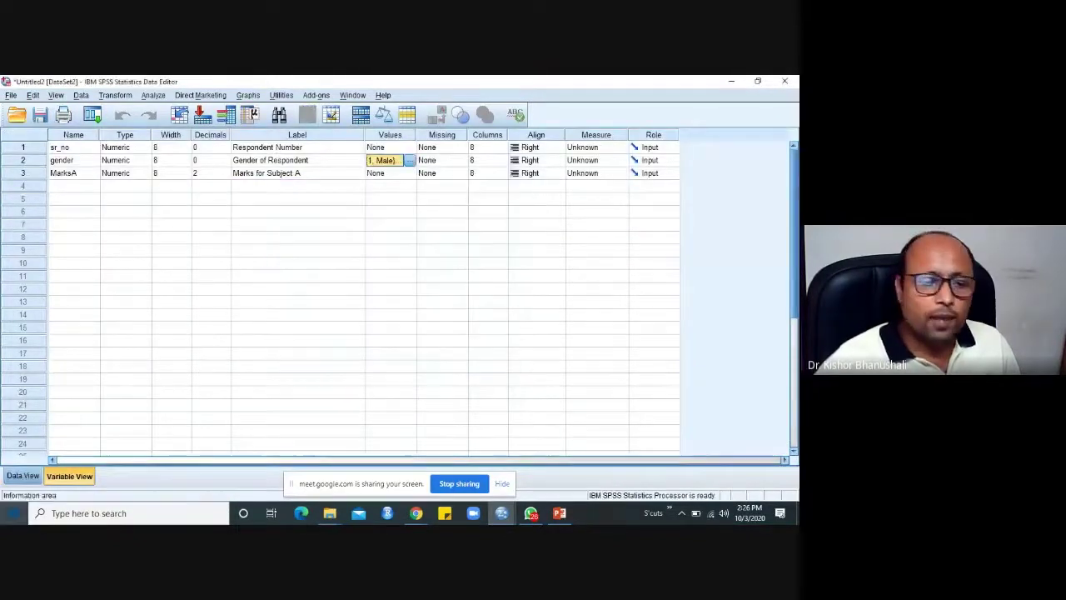
pyautogui.click(20, 476)
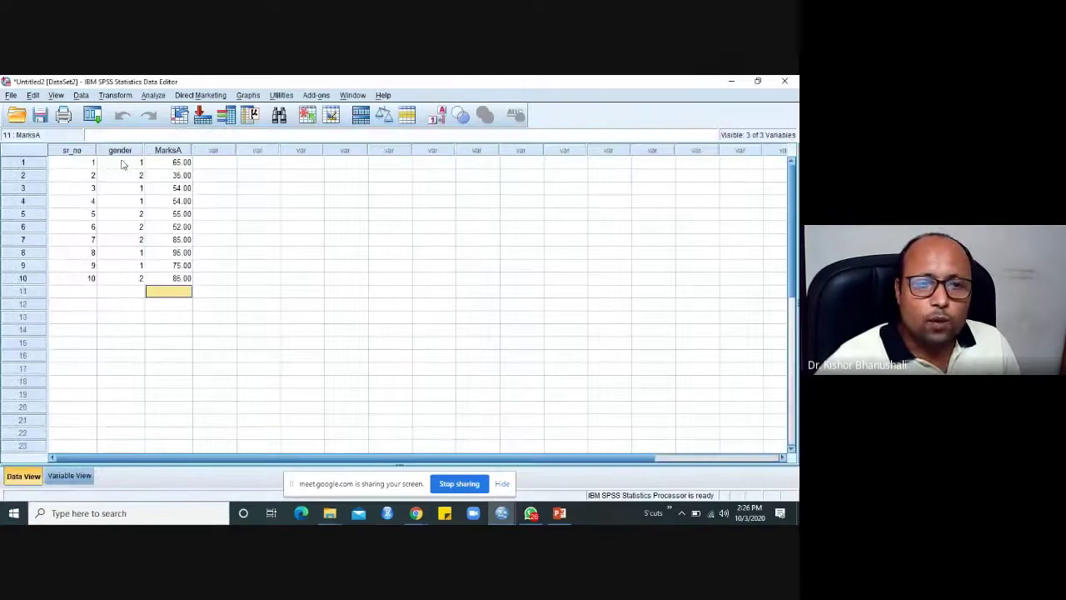
# Step: Turn the value labels back on so the gender column is displayed as text instead of codes
pyautogui.click(56, 96)
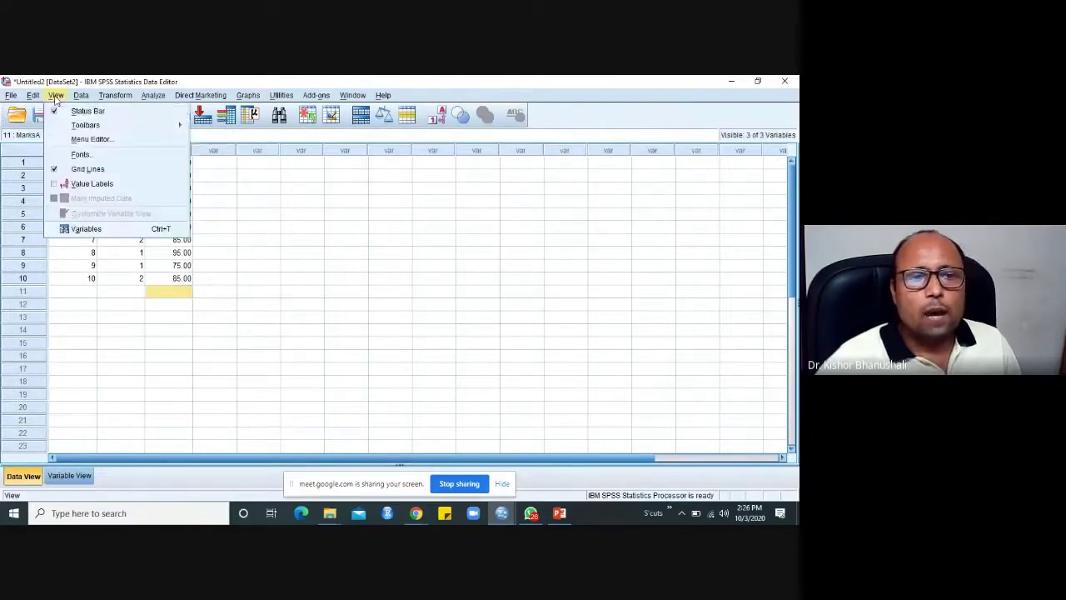
pyautogui.click(88, 183)
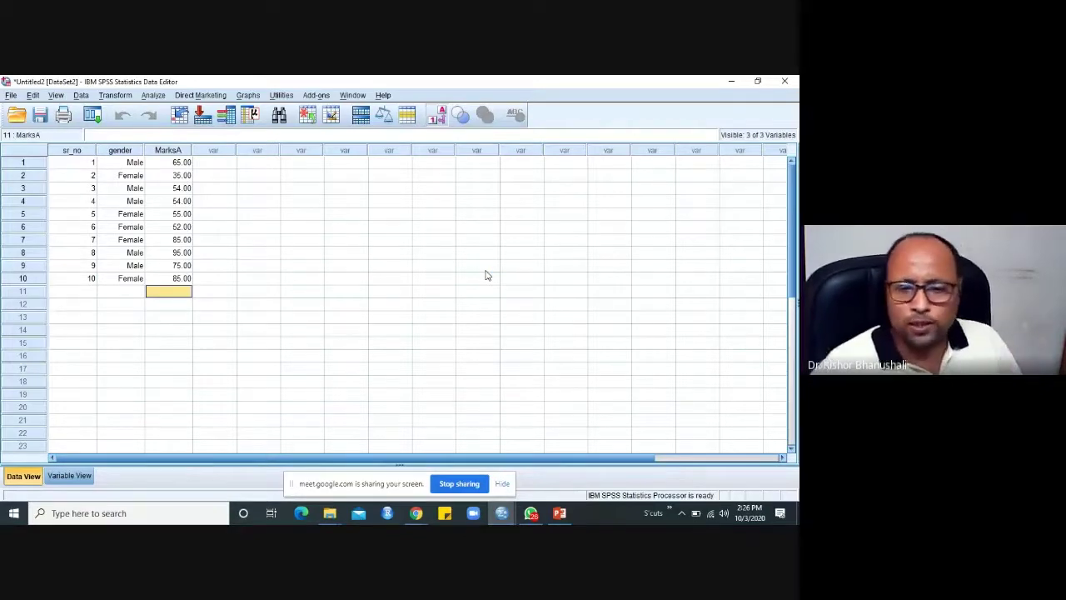
pyautogui.click(460, 484)
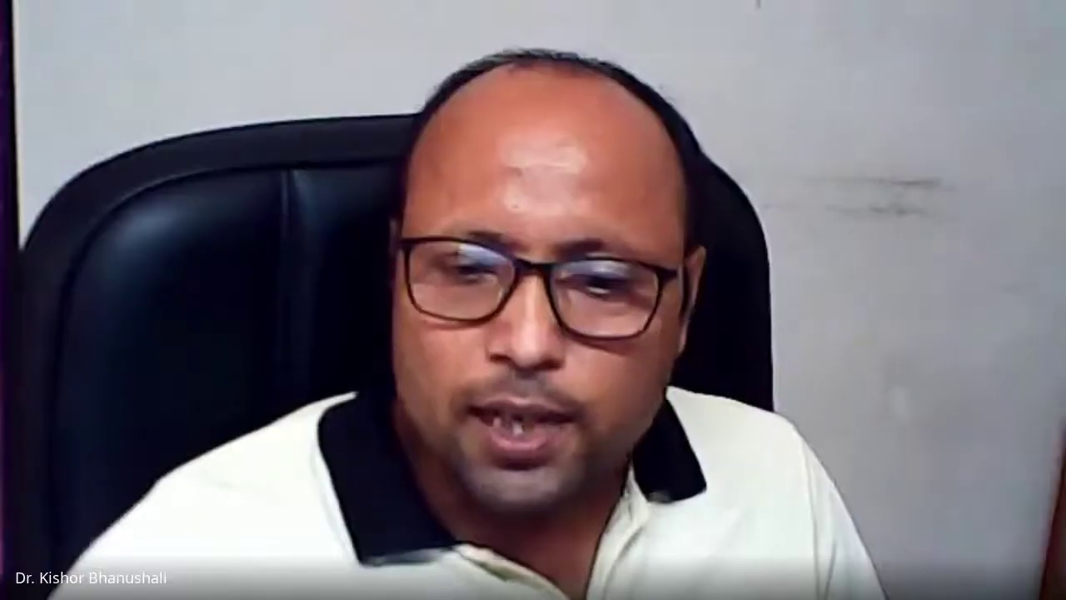
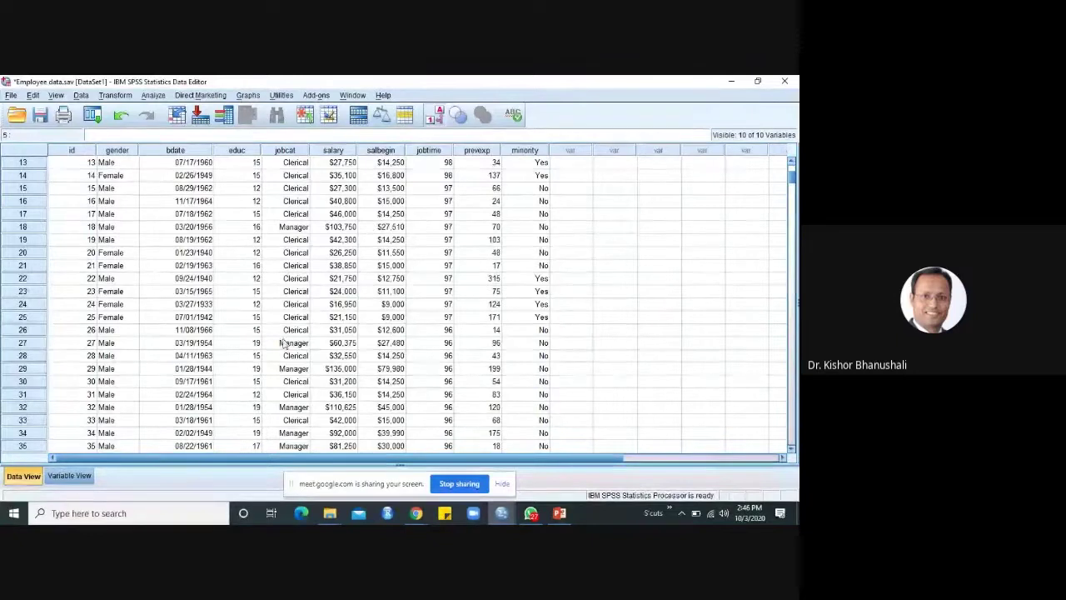
# Step: Look over the available descriptive statistics procedures and select the salary column in the Employee data dataset
pyautogui.click(157, 96)
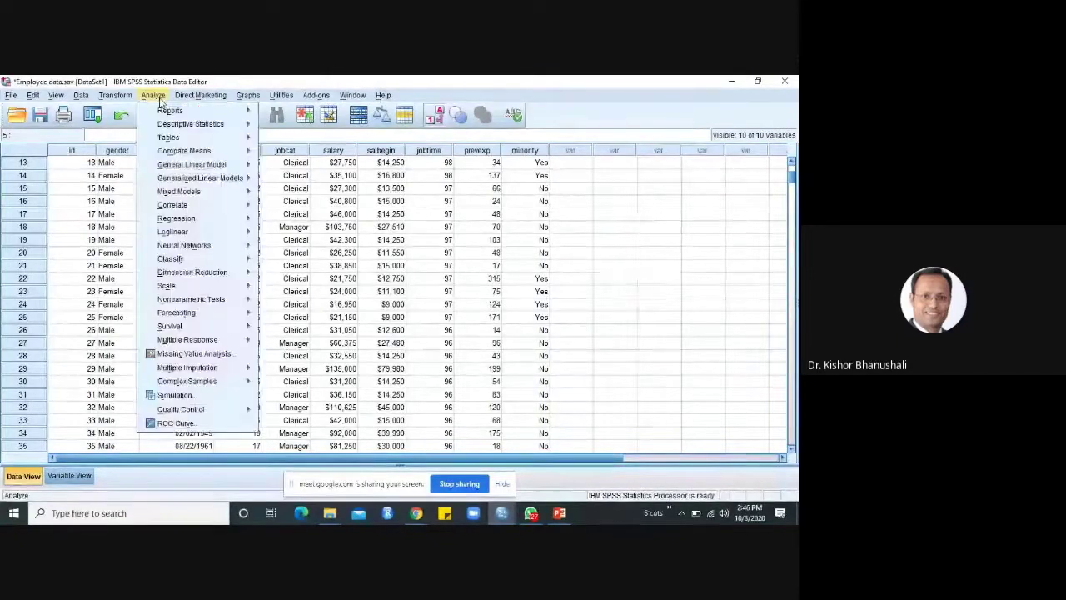
pyautogui.moveTo(223, 124)
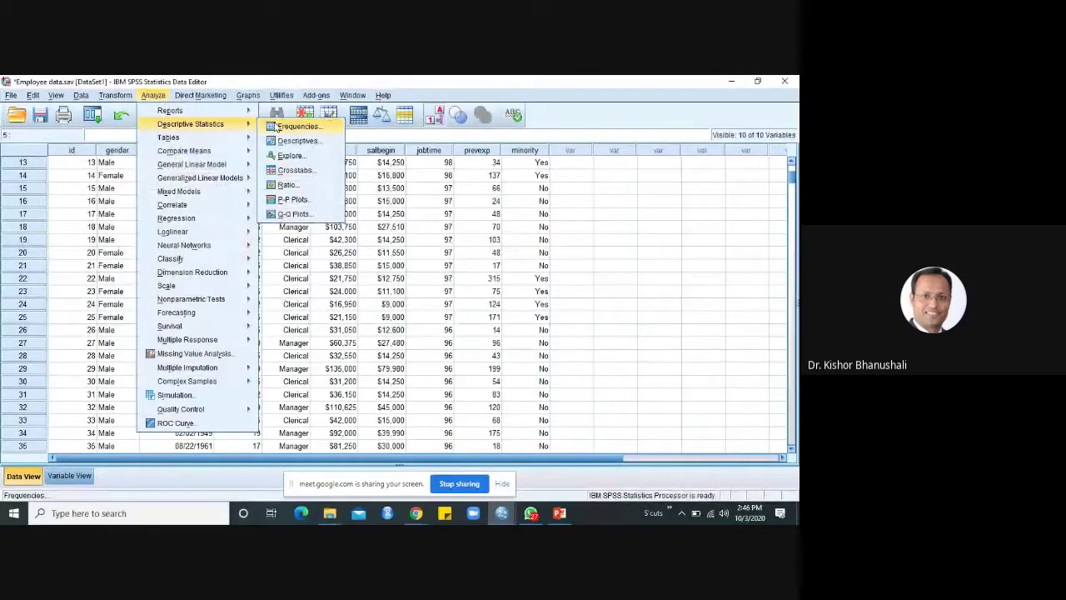
pyautogui.click(651, 241)
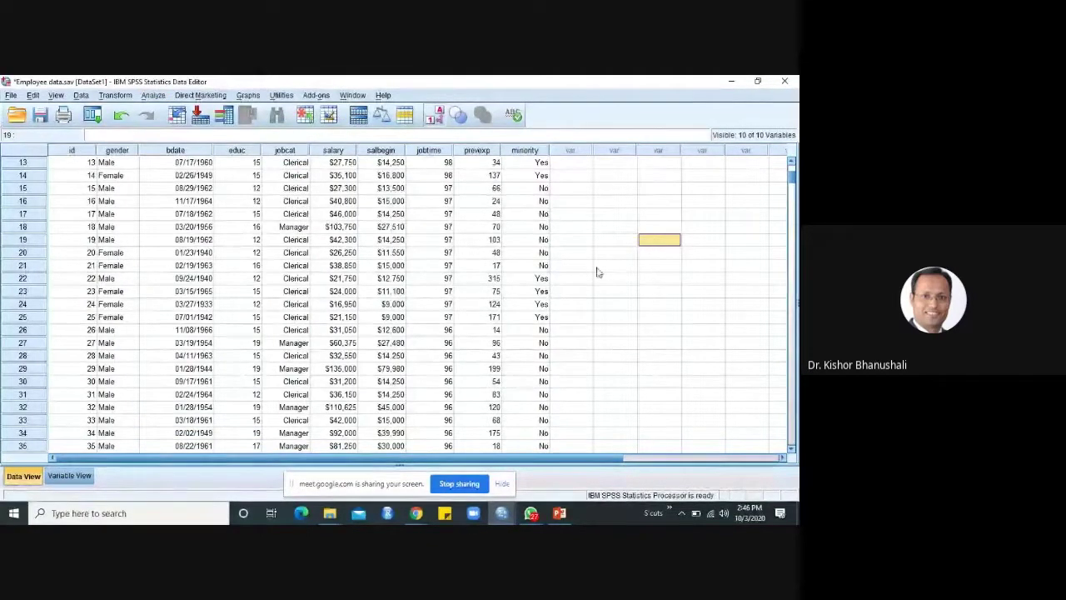
pyautogui.click(337, 150)
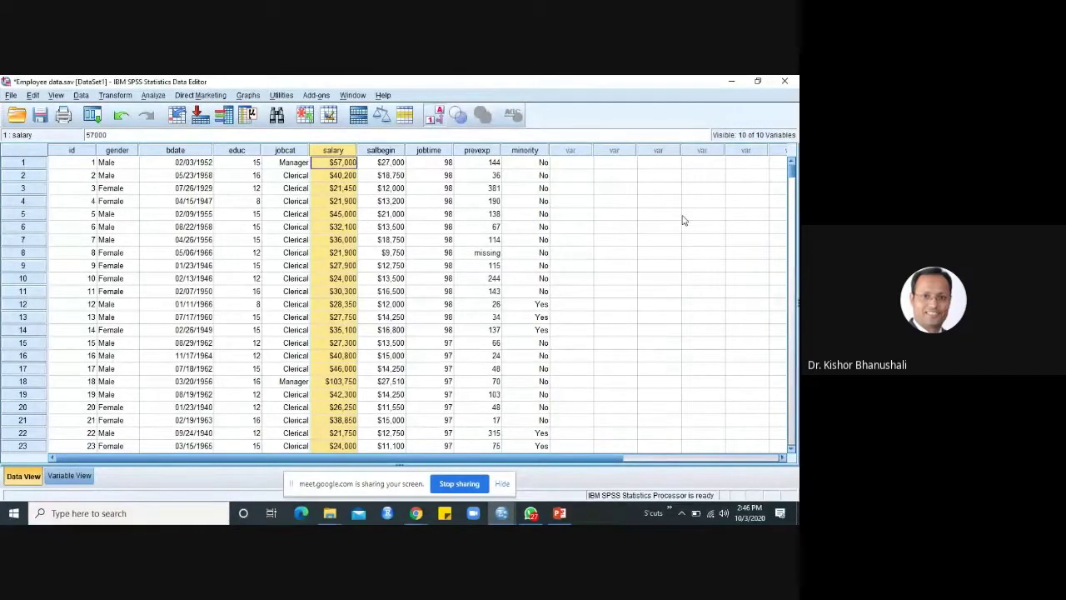
# Step: Start a Descriptives analysis and add Current Salary as the variable to analyse
pyautogui.click(163, 96)
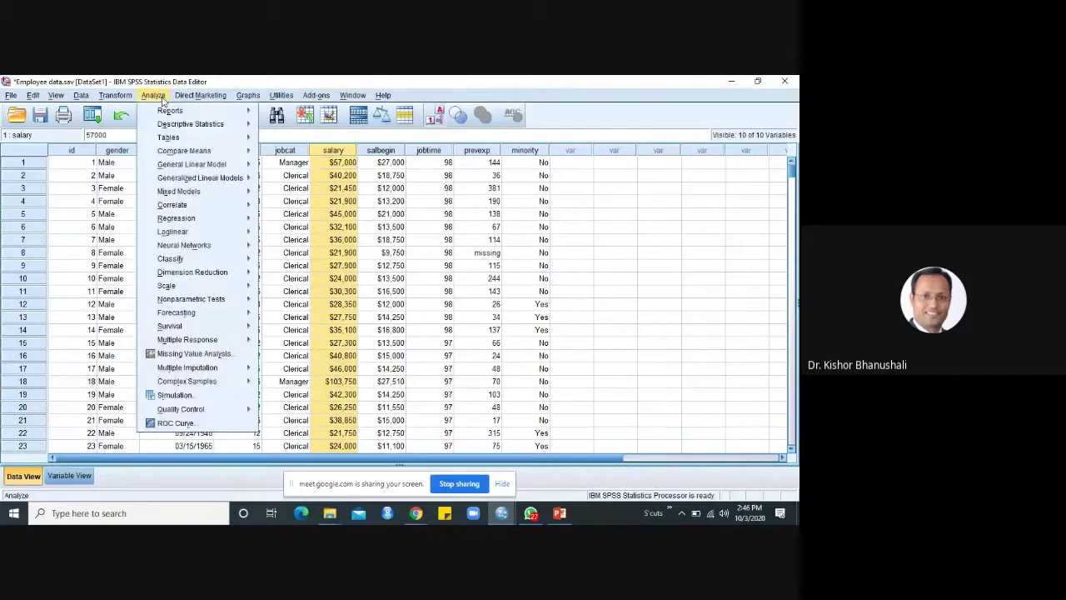
pyautogui.moveTo(189, 130)
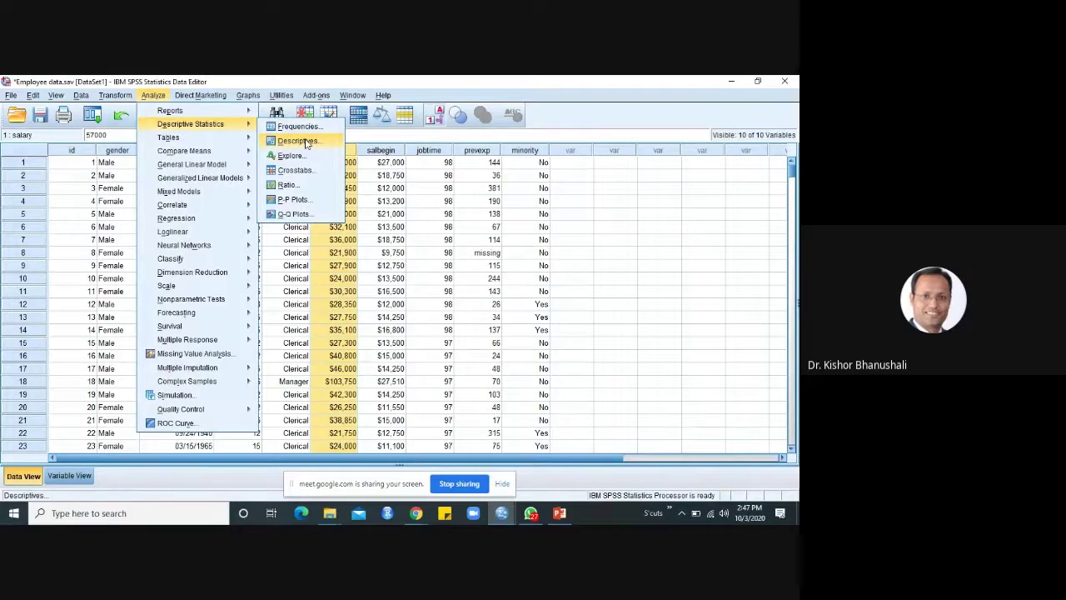
pyautogui.click(296, 141)
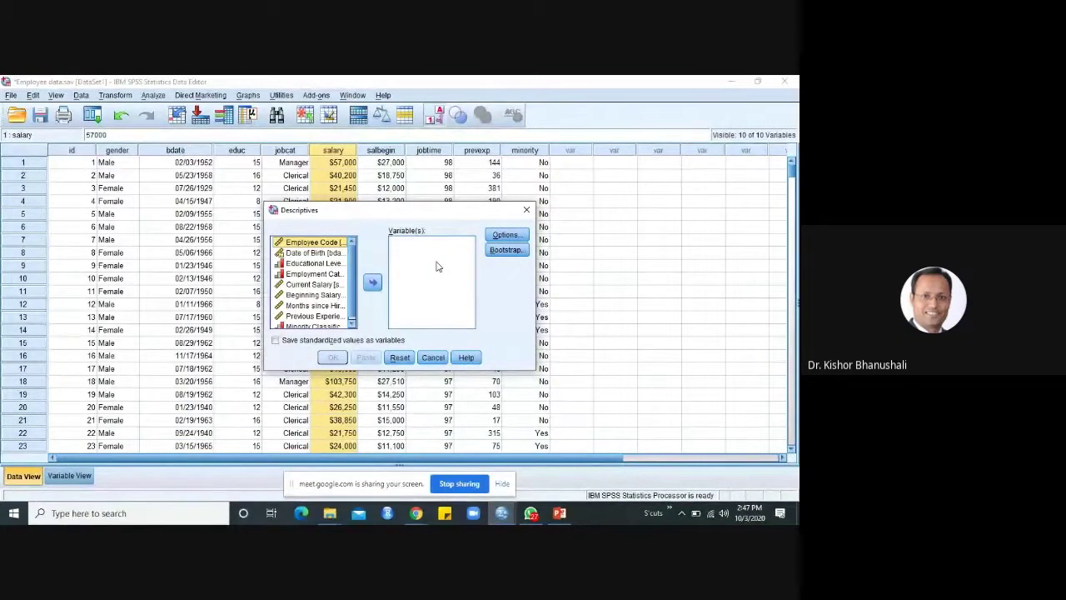
pyautogui.click(313, 284)
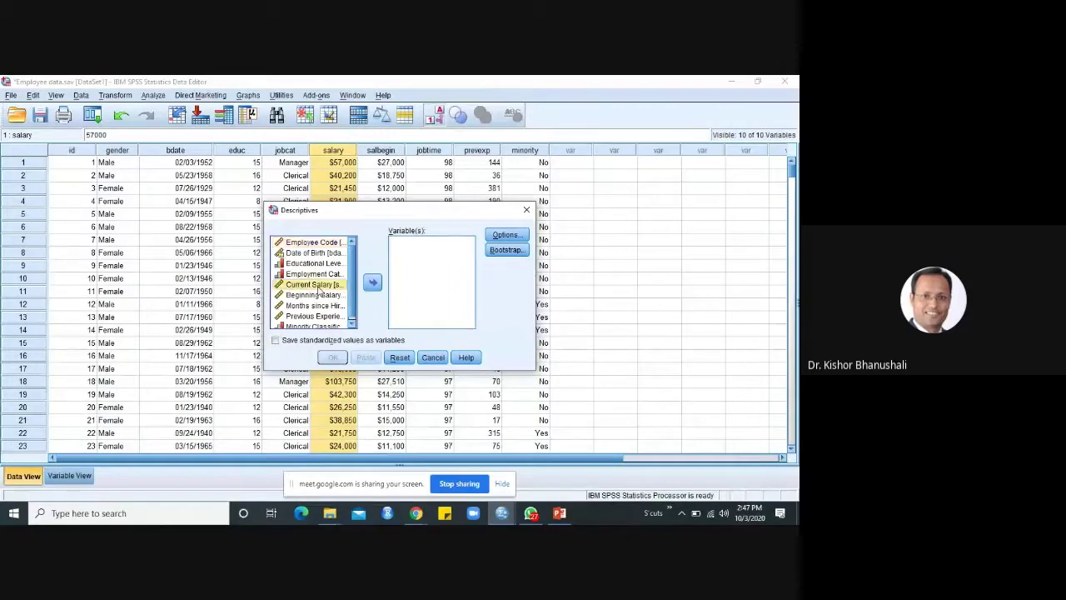
pyautogui.click(373, 283)
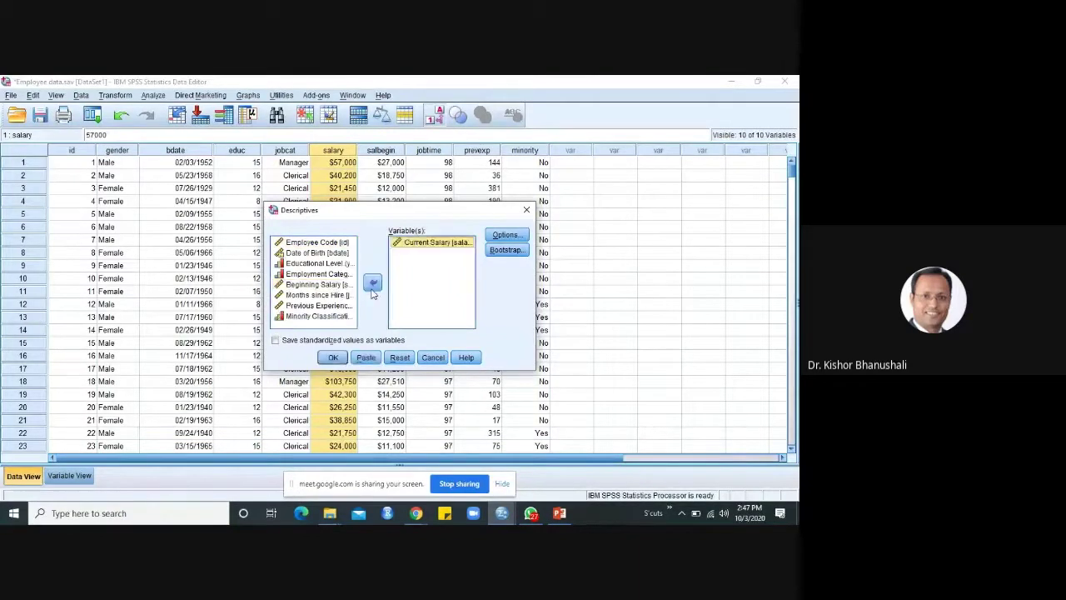
# Step: Add Beginning Salary, Educational Level, Months since Hire and Previous Experience to the variables of the Descriptives analysis
pyautogui.click(313, 286)
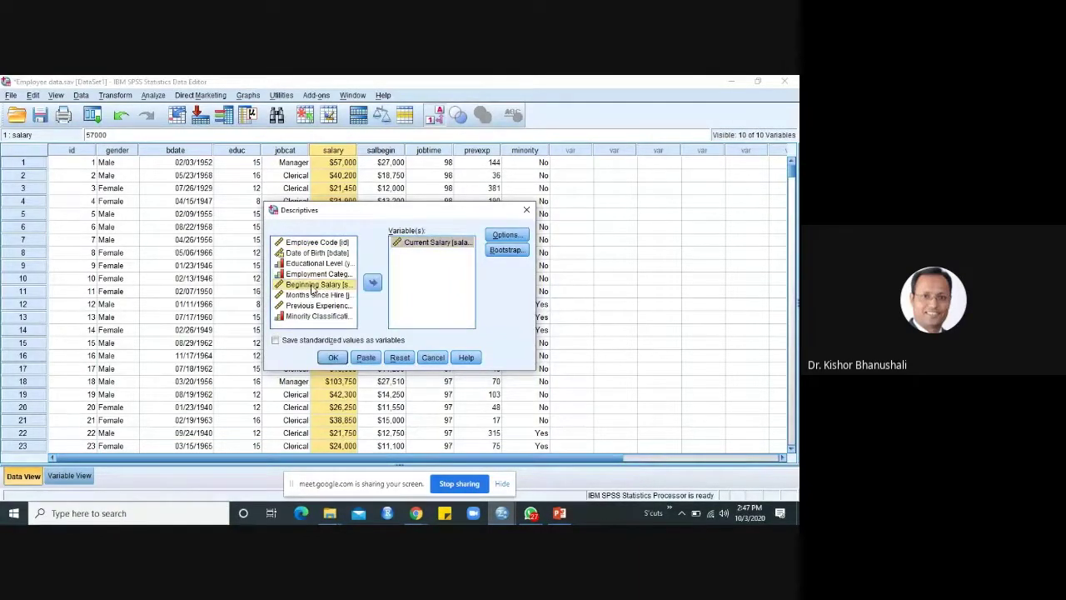
pyautogui.click(373, 283)
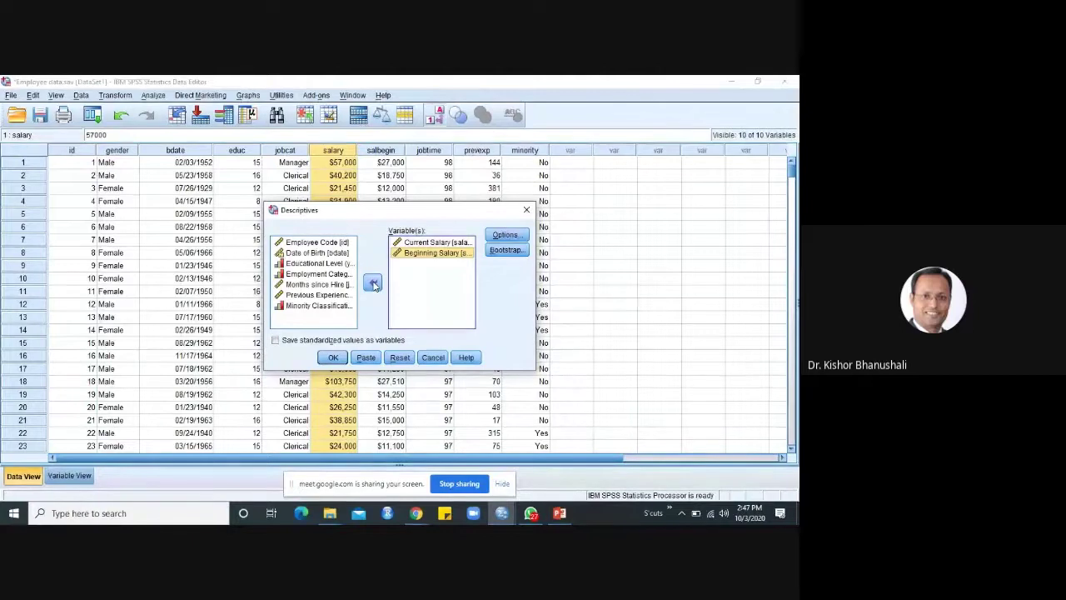
pyautogui.click(313, 243)
pyautogui.click(319, 263)
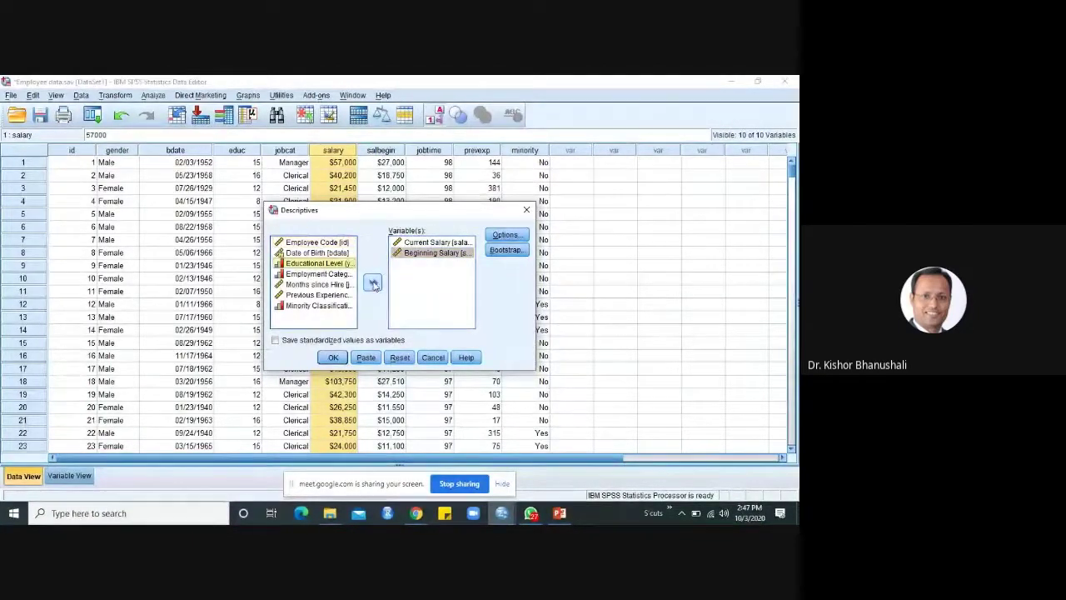
pyautogui.click(372, 283)
pyautogui.click(334, 274)
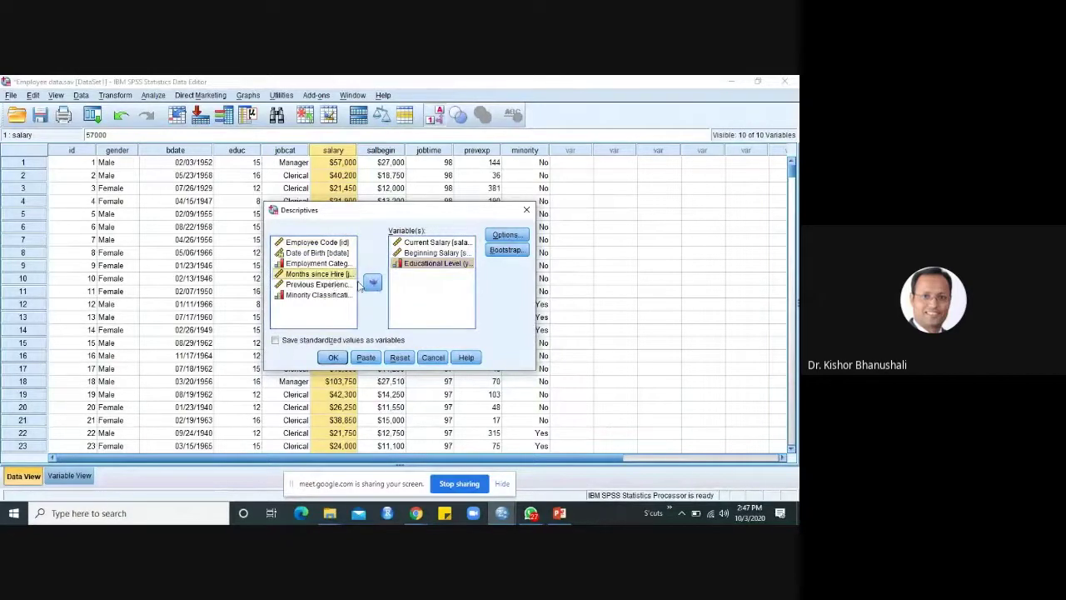
pyautogui.click(373, 282)
pyautogui.click(333, 274)
pyautogui.click(372, 283)
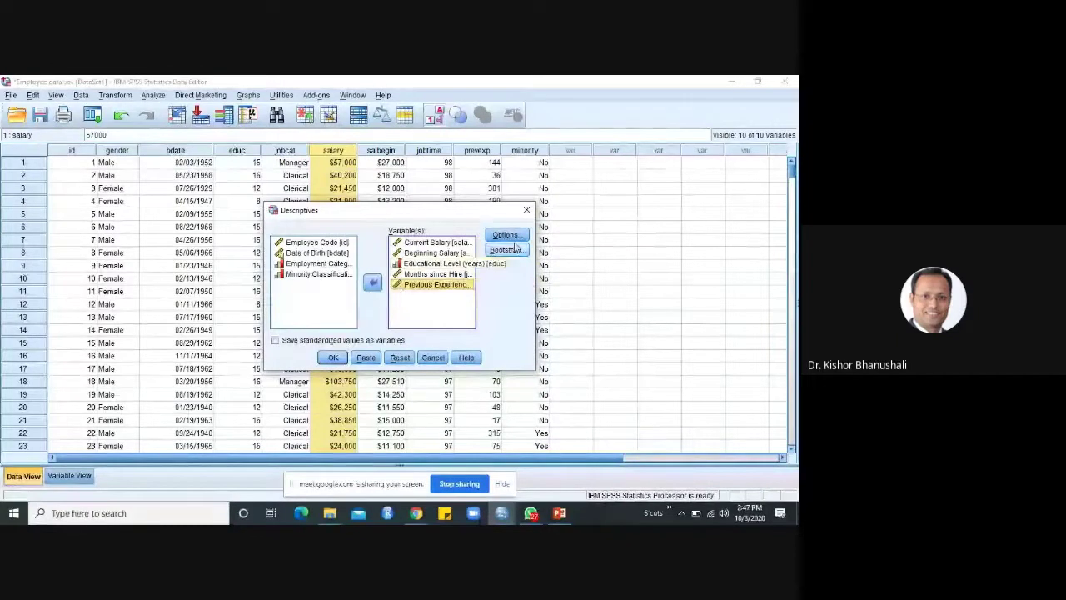
# Step: Remove every variable except Current Salary from the Descriptives analysis
pyautogui.click(373, 284)
pyautogui.click(435, 274)
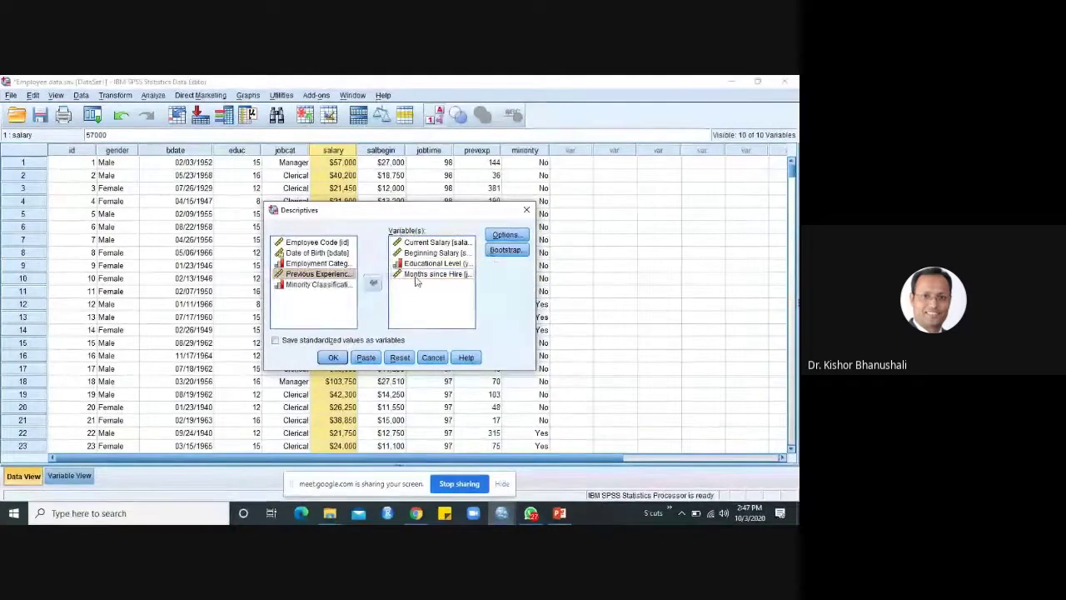
pyautogui.click(373, 283)
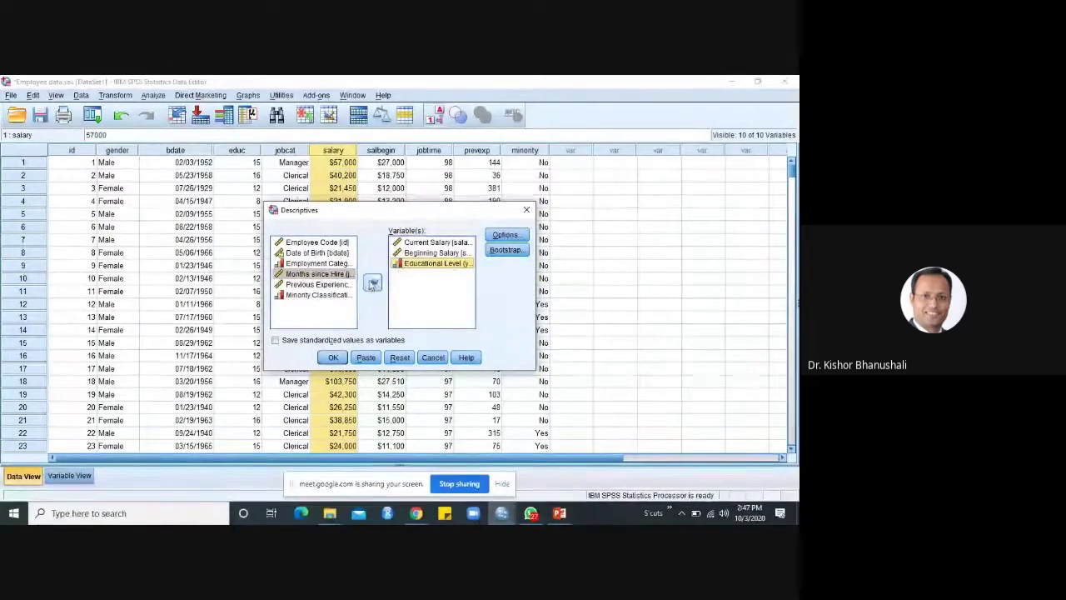
pyautogui.click(373, 284)
pyautogui.click(373, 284)
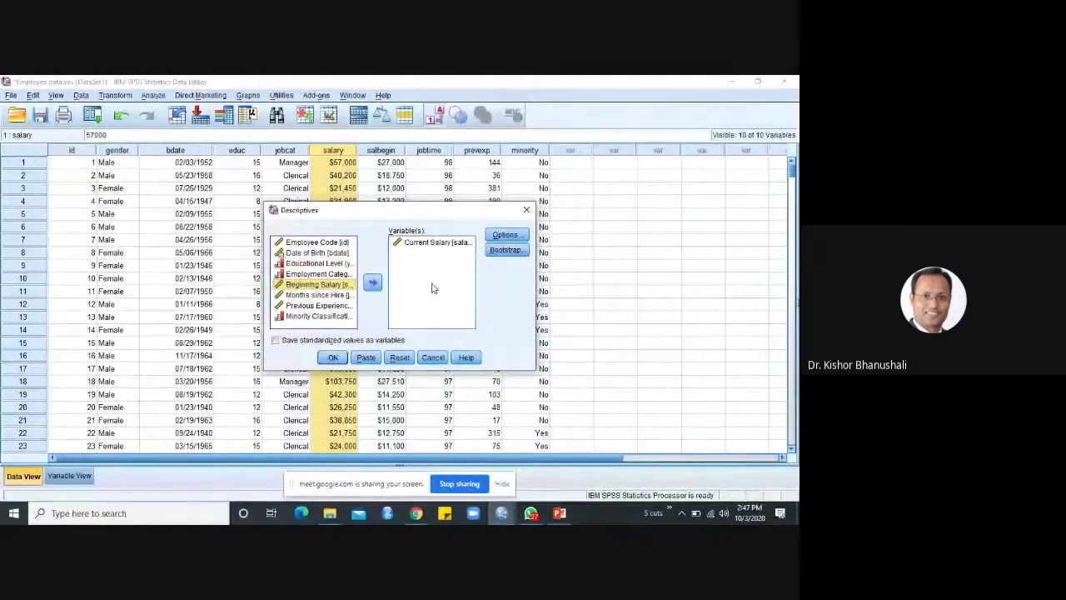
# Step: Include sum, variance, range, S.E. mean, skewness and kurtosis in the Descriptives options and run the analysis for Current Salary
pyautogui.click(514, 236)
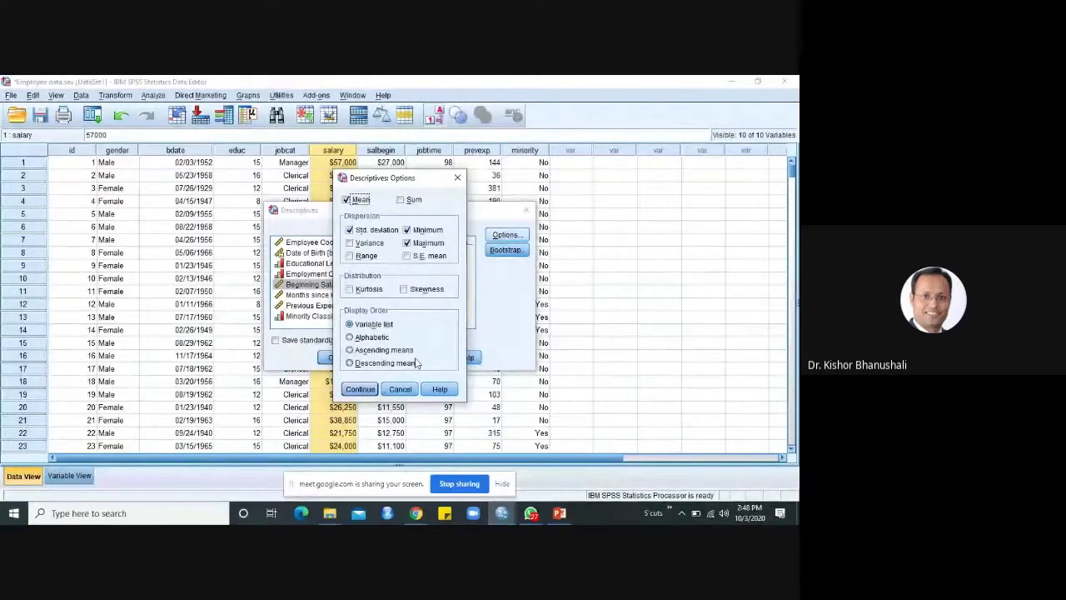
pyautogui.click(400, 201)
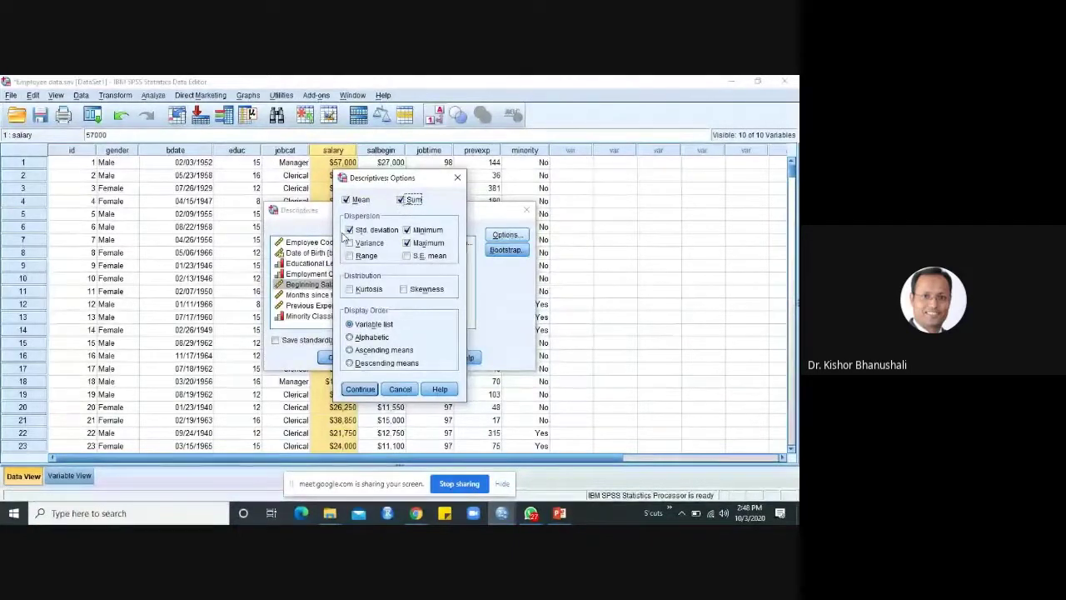
pyautogui.click(367, 242)
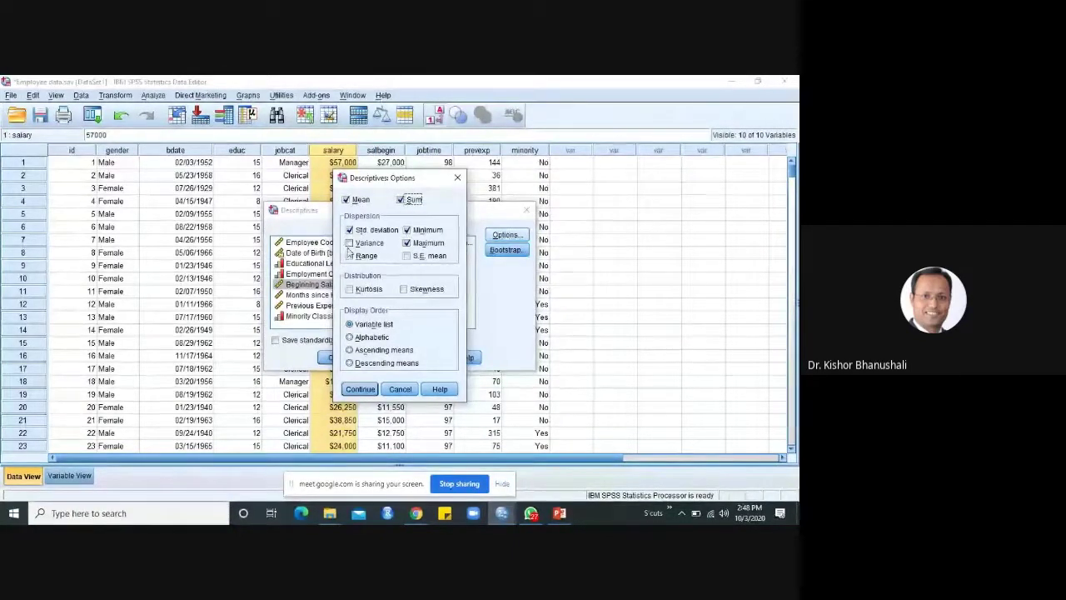
pyautogui.click(364, 256)
pyautogui.click(407, 257)
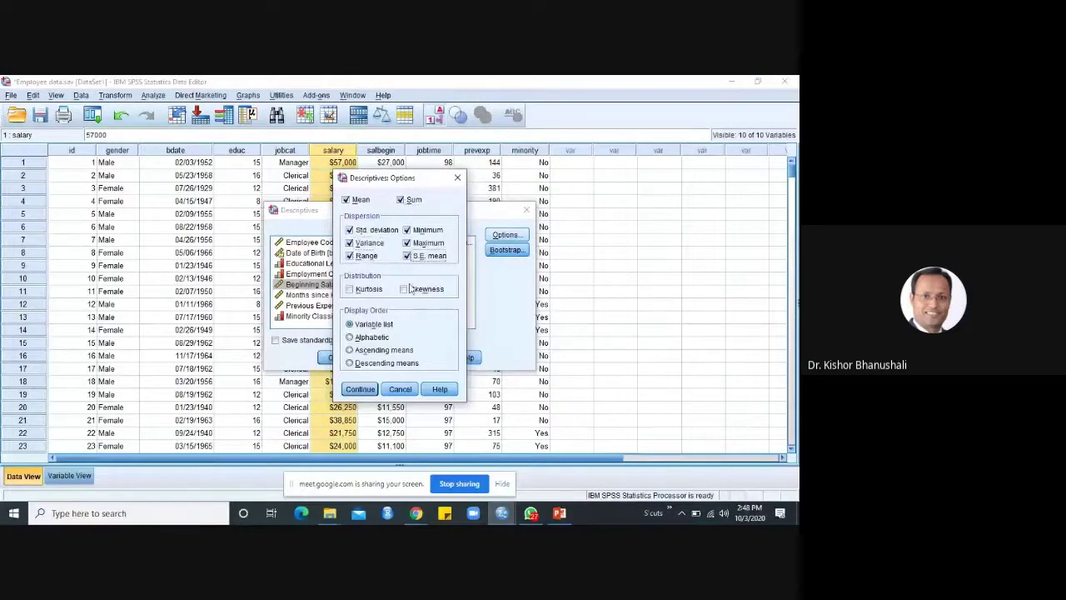
pyautogui.click(405, 289)
pyautogui.click(350, 289)
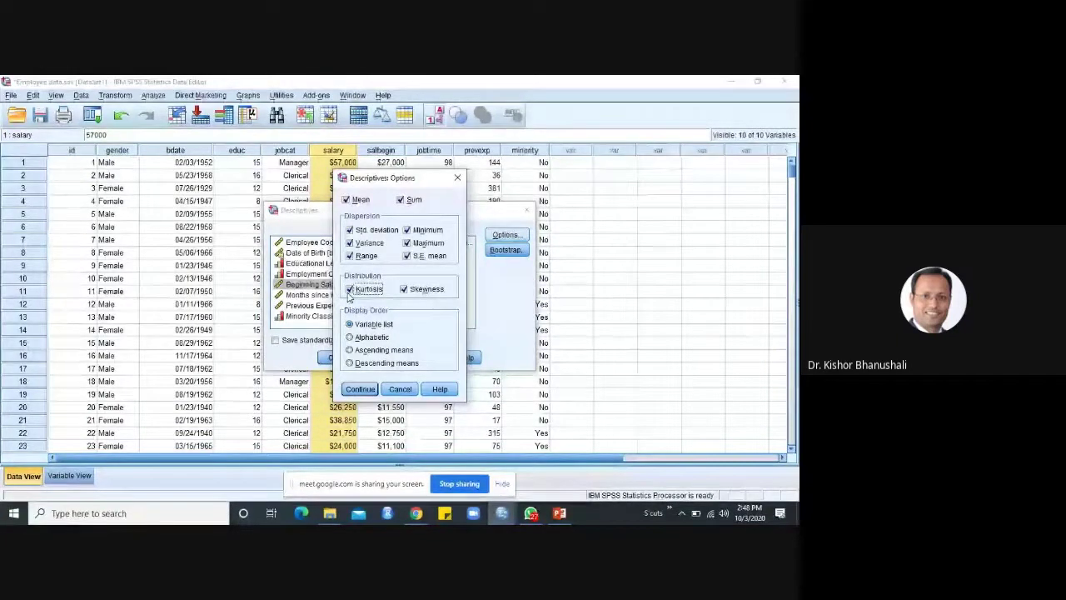
pyautogui.click(358, 389)
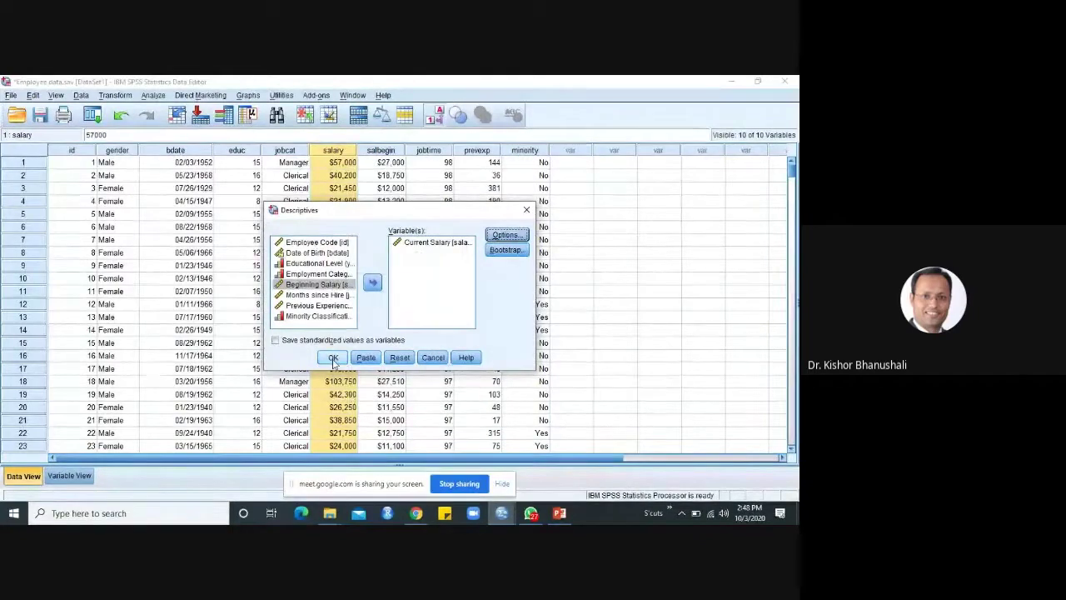
pyautogui.click(333, 358)
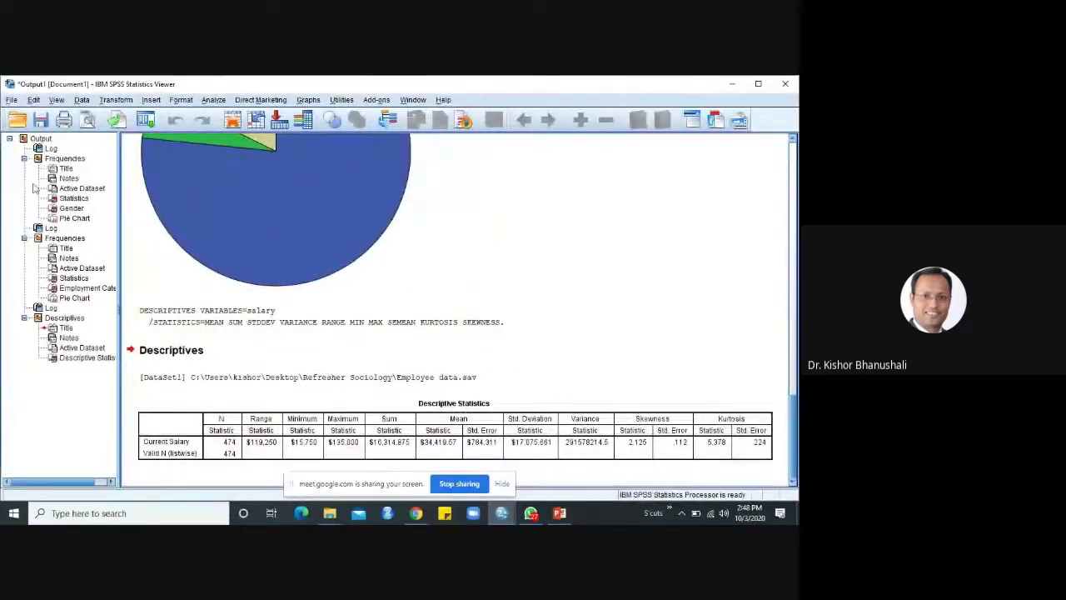
# Step: Recall the Descriptives procedure and run it again for Current Salary with the same settings
pyautogui.click(146, 119)
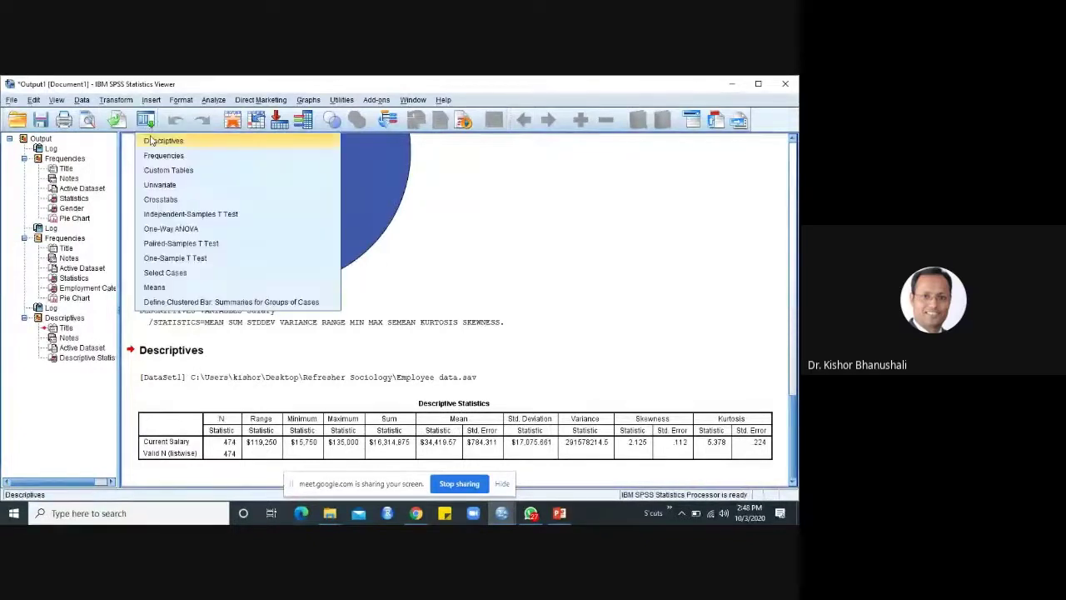
pyautogui.click(158, 141)
pyautogui.click(329, 354)
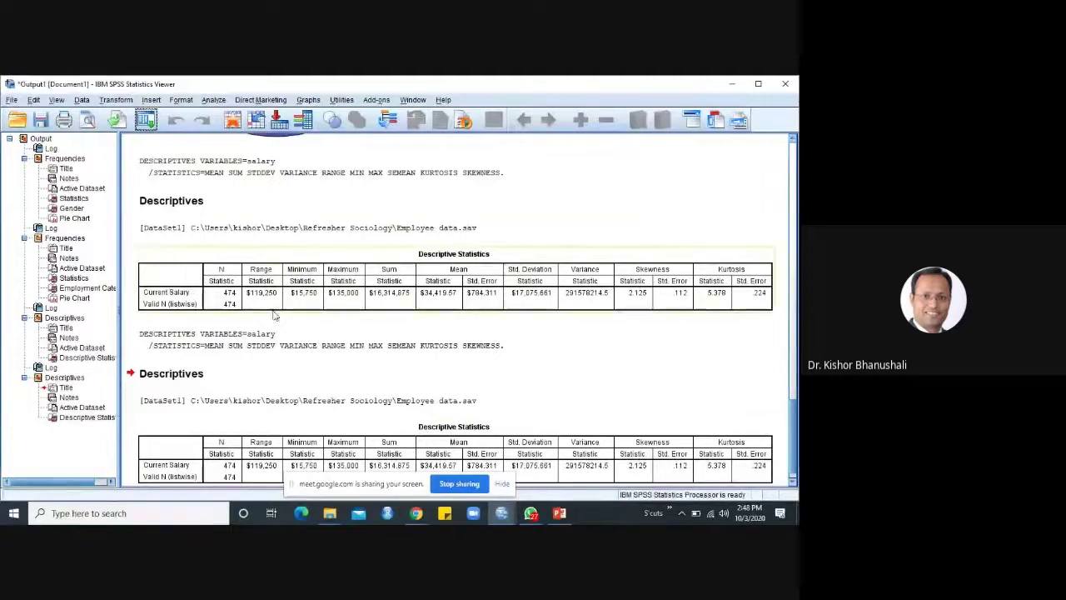
# Step: Examine the first Descriptive Statistics table for Current Salary, from the range through to skewness and kurtosis
pyautogui.click(274, 308)
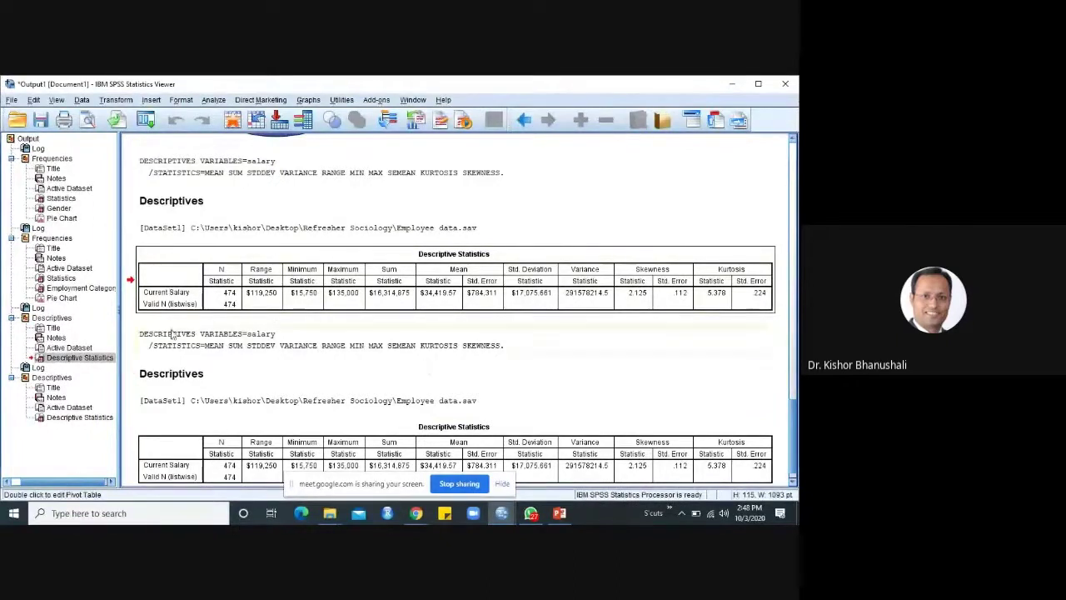
pyautogui.doubleClick(235, 285)
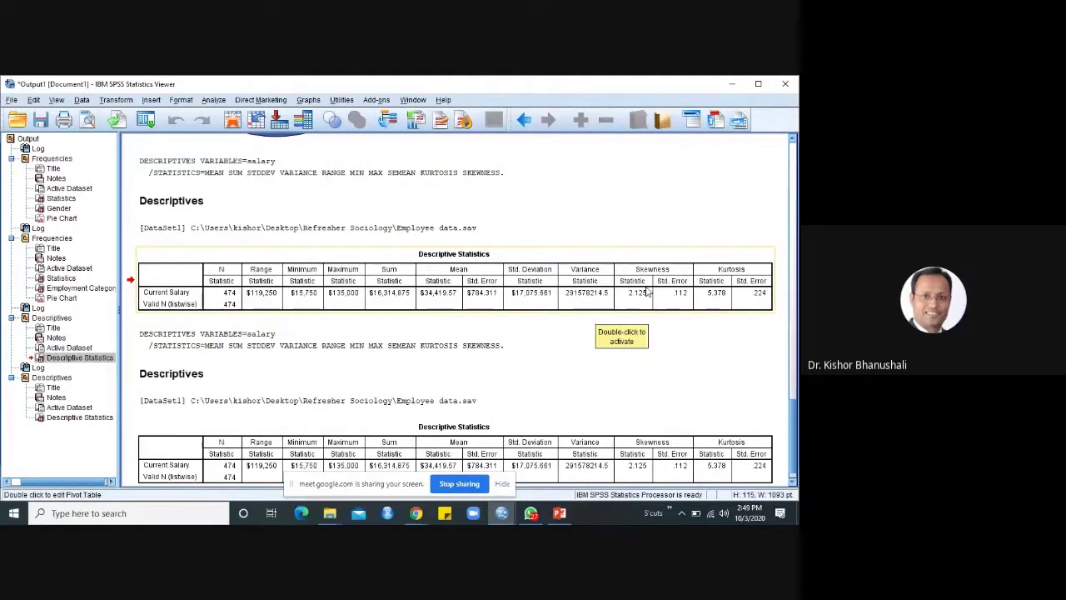
pyautogui.click(724, 318)
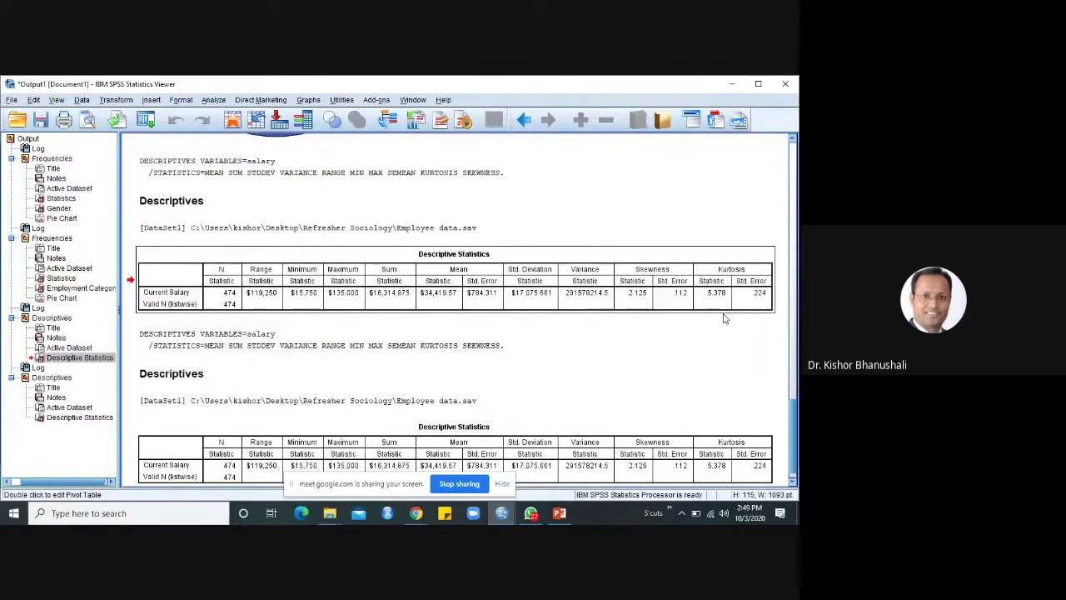
# Step: Recall Descriptives, add Beginning Salary, Months since Hire and Previous Experience alongside Current Salary, and run it to review the combined table
pyautogui.click(146, 122)
pyautogui.click(154, 140)
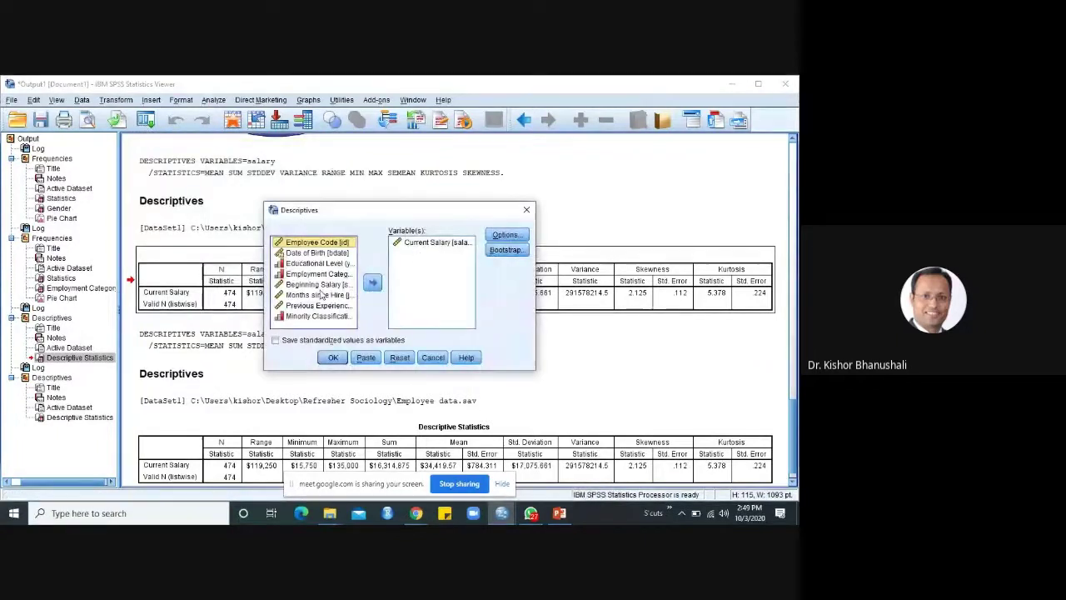
pyautogui.click(316, 284)
pyautogui.click(372, 284)
pyautogui.click(323, 284)
pyautogui.click(371, 284)
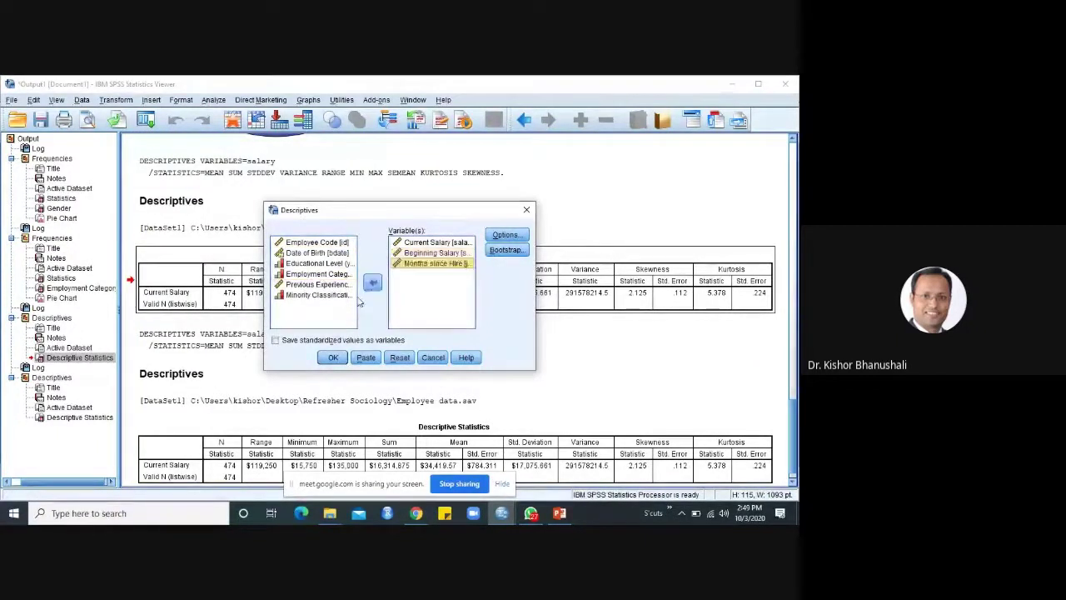
pyautogui.click(318, 284)
pyautogui.click(373, 284)
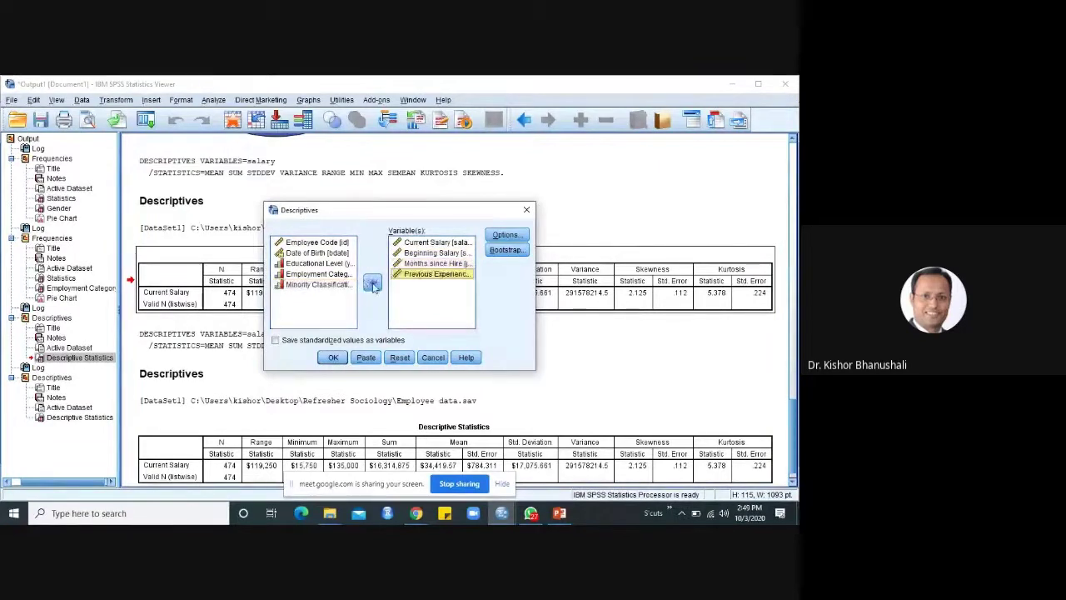
pyautogui.click(333, 360)
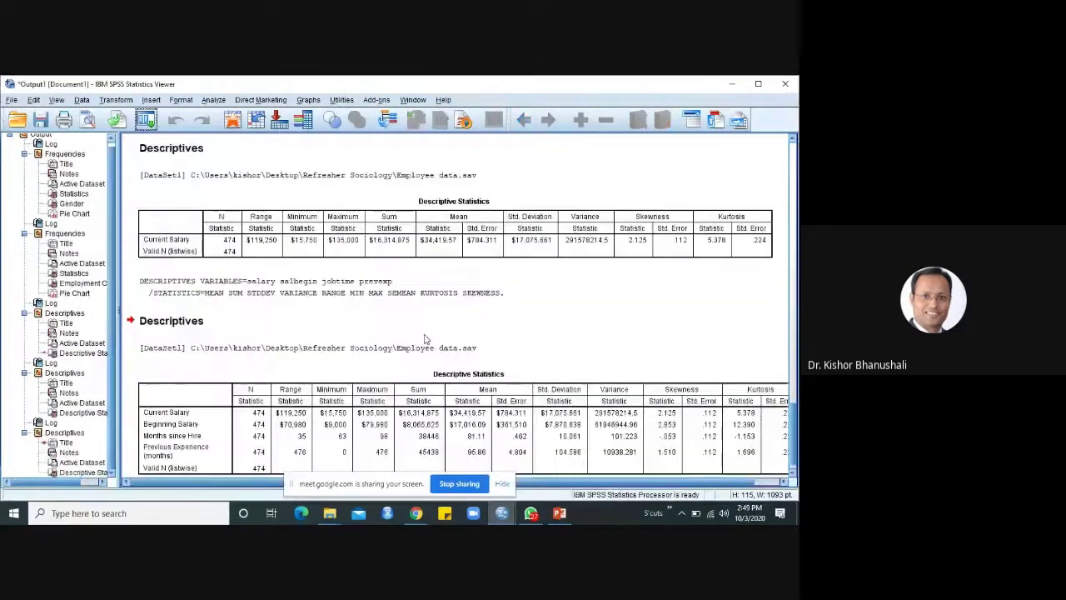
pyautogui.moveTo(620, 482)
pyautogui.mouseDown()
pyautogui.moveTo(650, 483)
pyautogui.moveTo(623, 484)
pyautogui.mouseUp()
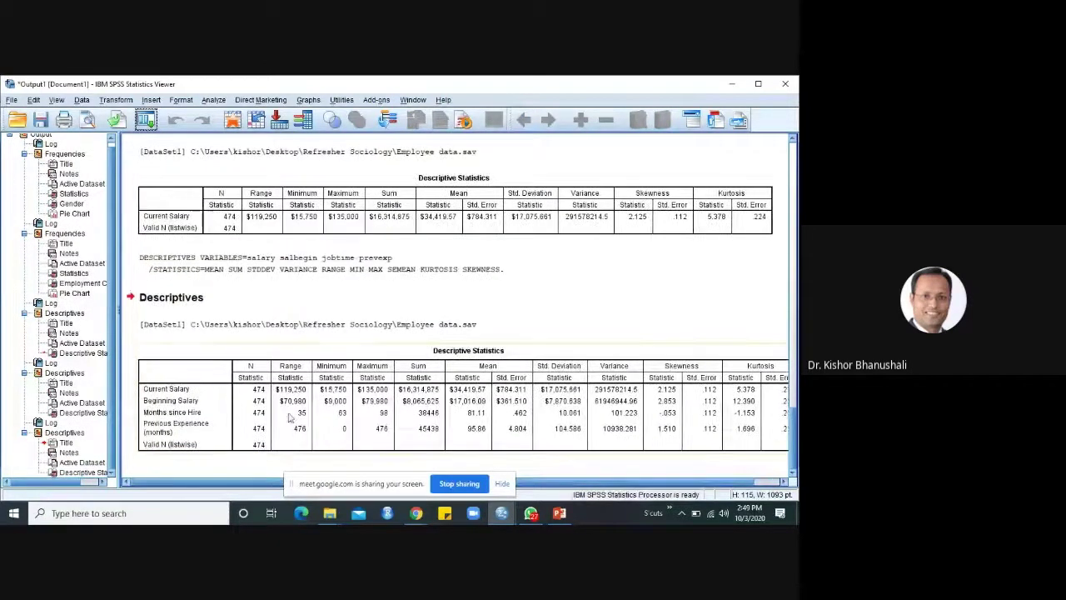
pyautogui.click(296, 391)
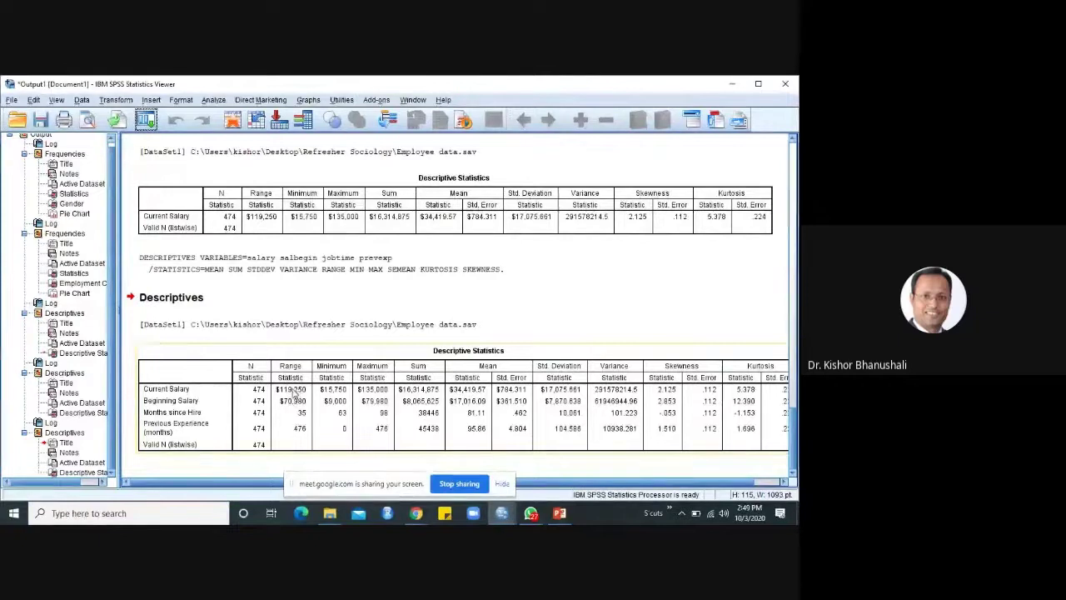